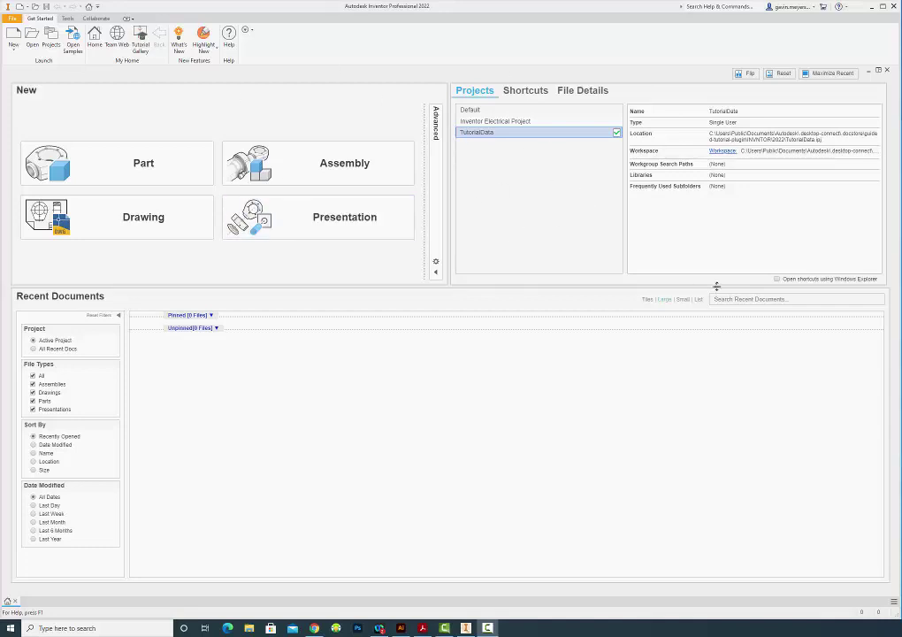
Create a new blank part, Part1, from the Part tile on the Get Started page
left_click(133, 160)
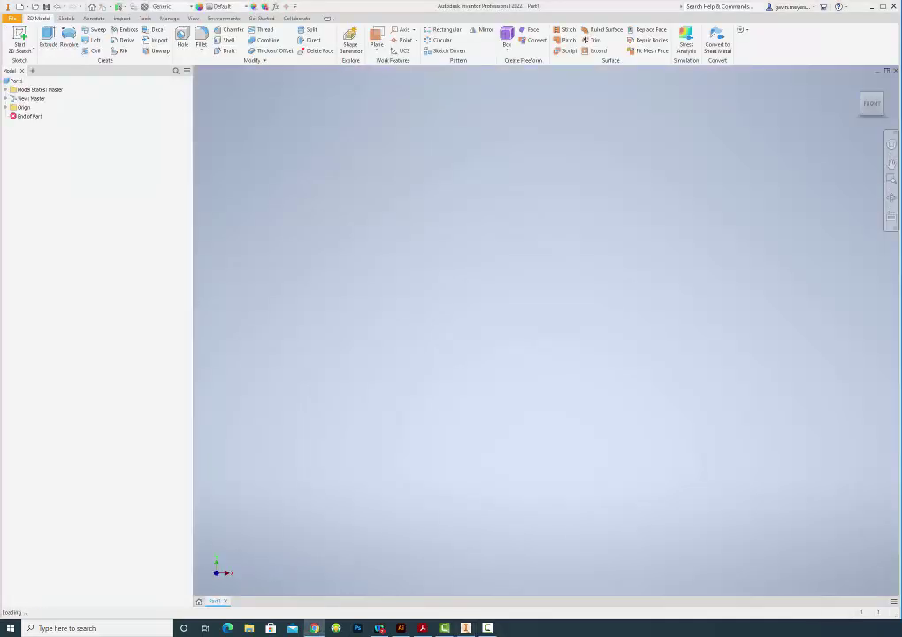
Save the Face Vase picture from the Canvas assignment, browsing to the Documents folder
key("alt+Tab")
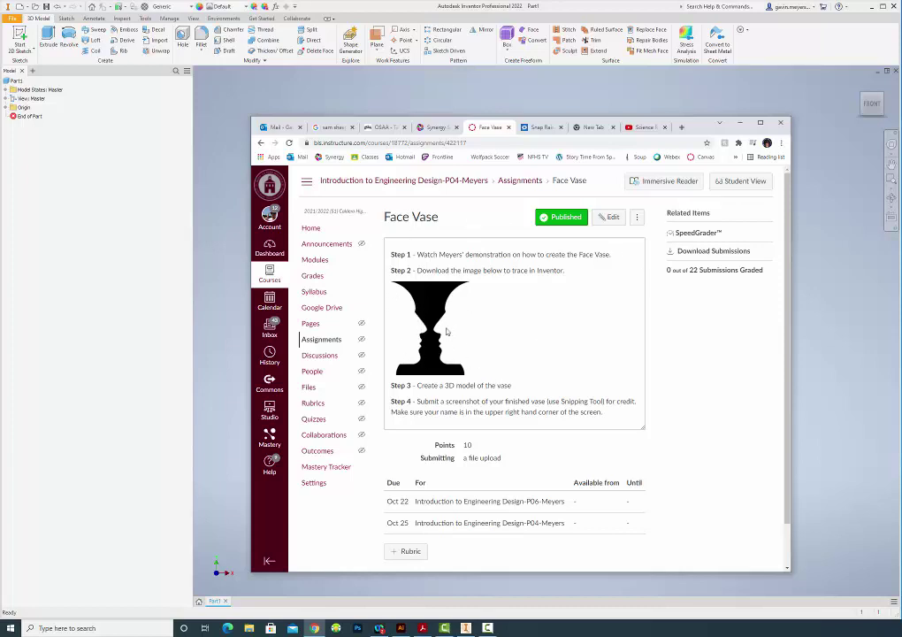
right_click(429, 314)
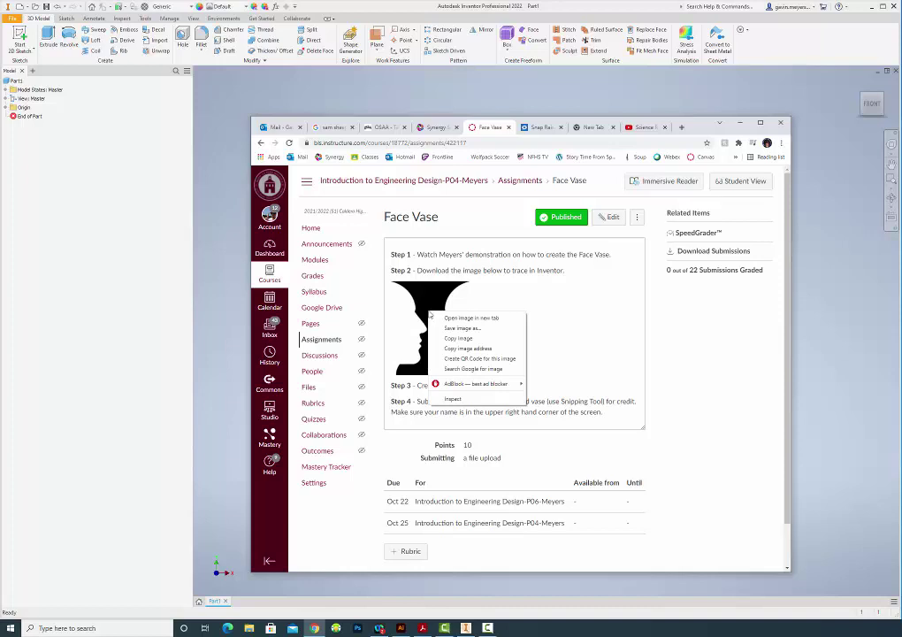
left_click(461, 328)
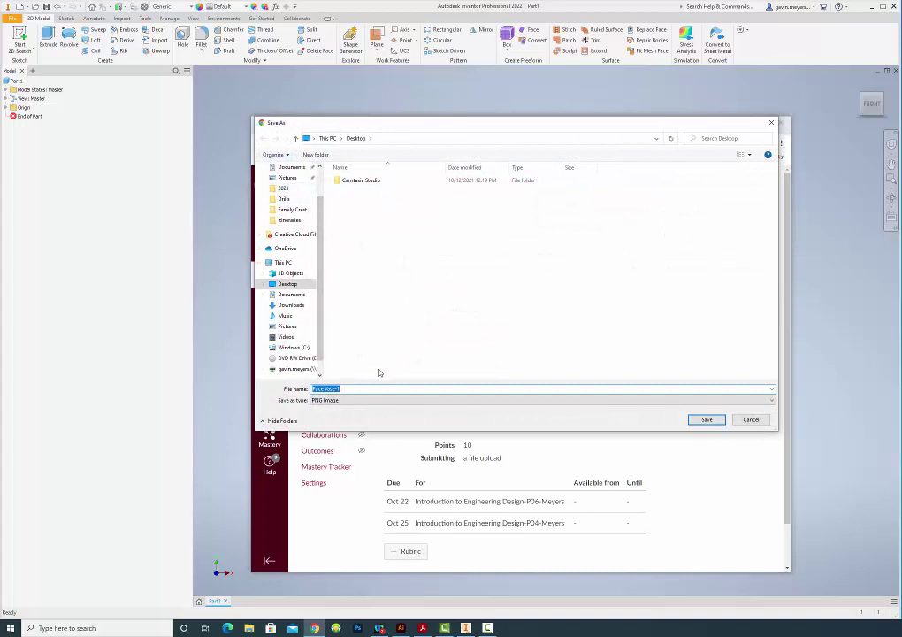
left_click(294, 368)
double_click(356, 189)
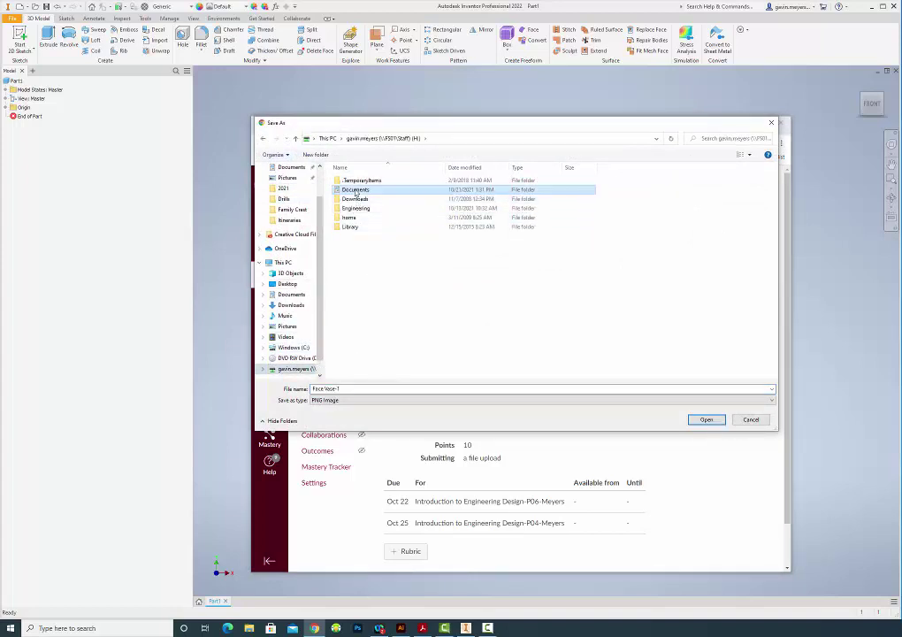
scroll(371, 243, "down", 1)
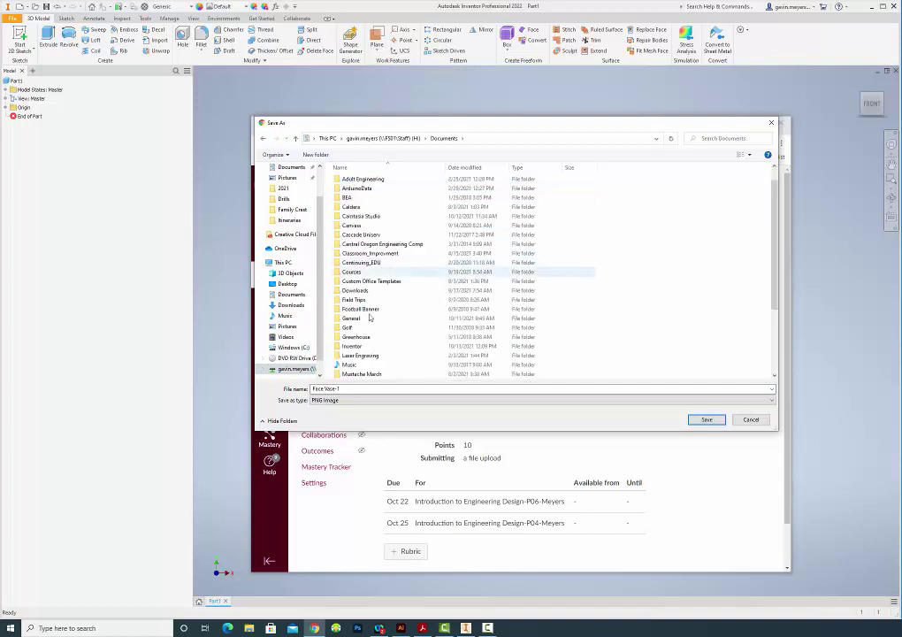
scroll(380, 266, "up", 1)
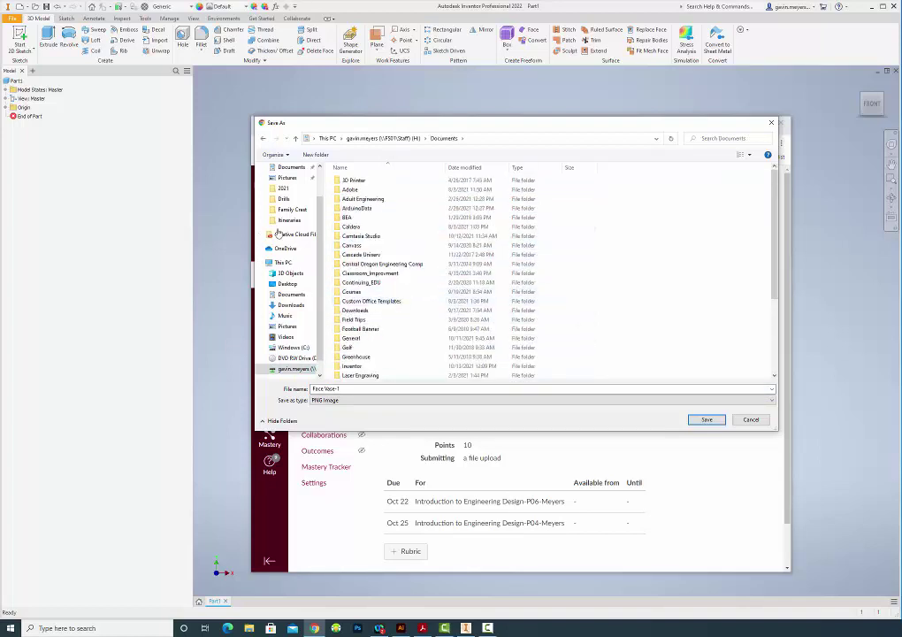
Create an Engineering folder in Documents and save Face Vase-1.png into it
left_click(317, 155)
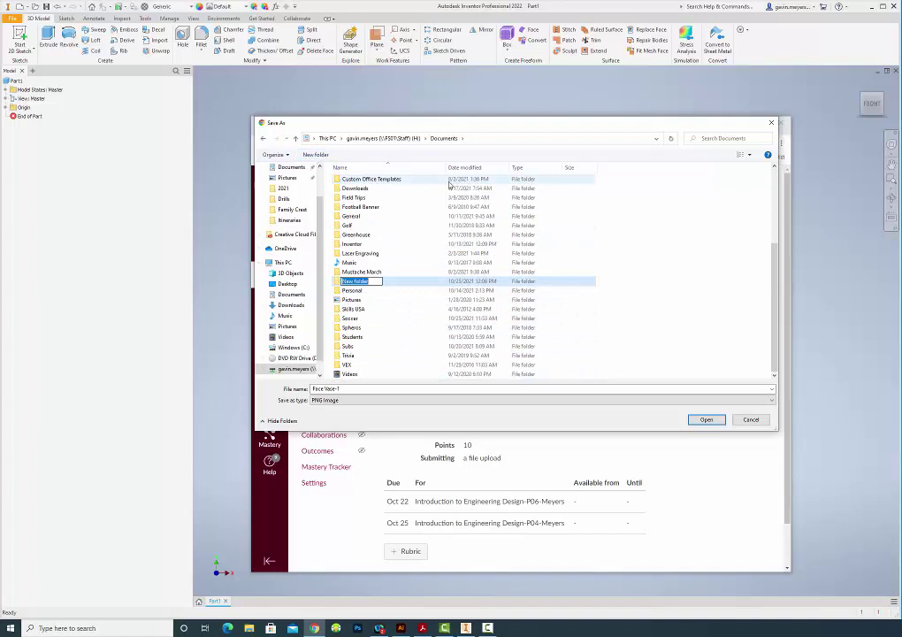
type("Engineering")
left_click(405, 281)
scroll(367, 210, "up", 1)
double_click(370, 223)
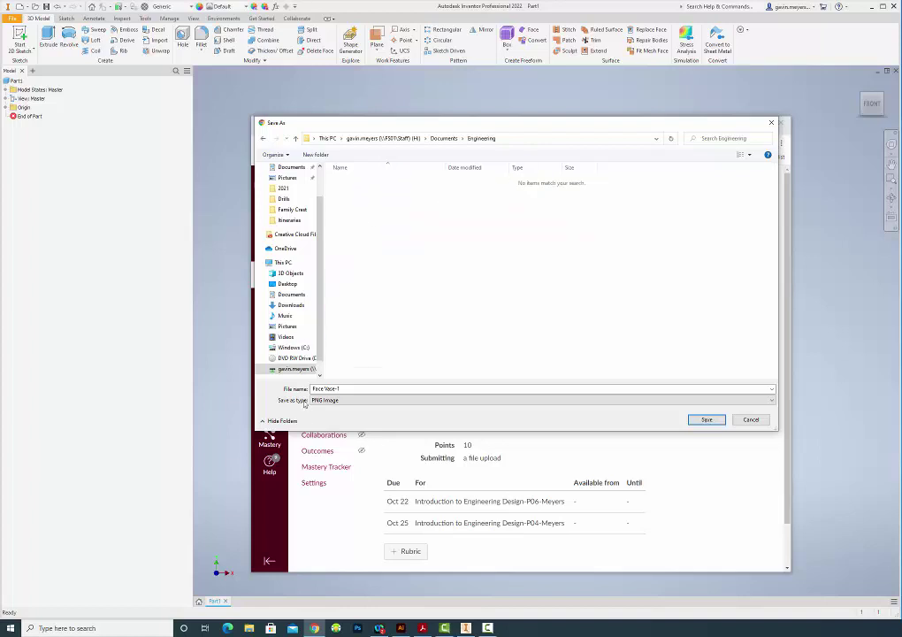
left_click(708, 419)
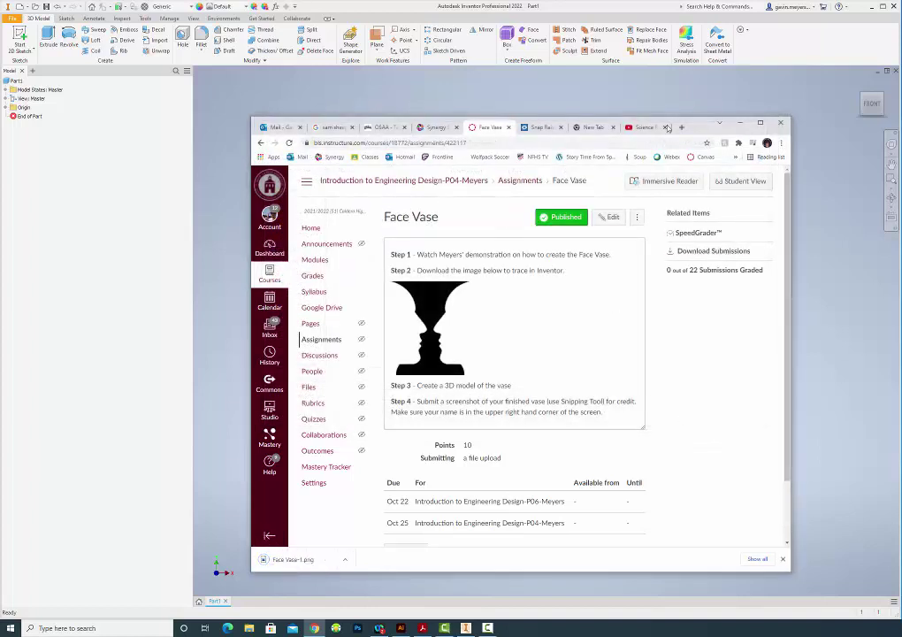
left_click(719, 123)
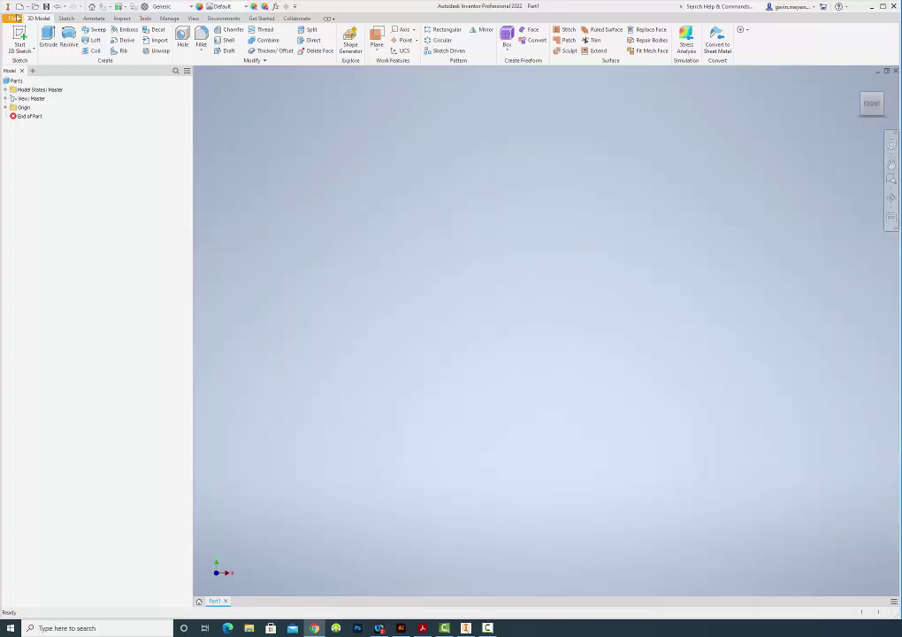
Start Sketch1 on the vertical origin plane and insert the Face Vase picture beside the axes
left_click(20, 39)
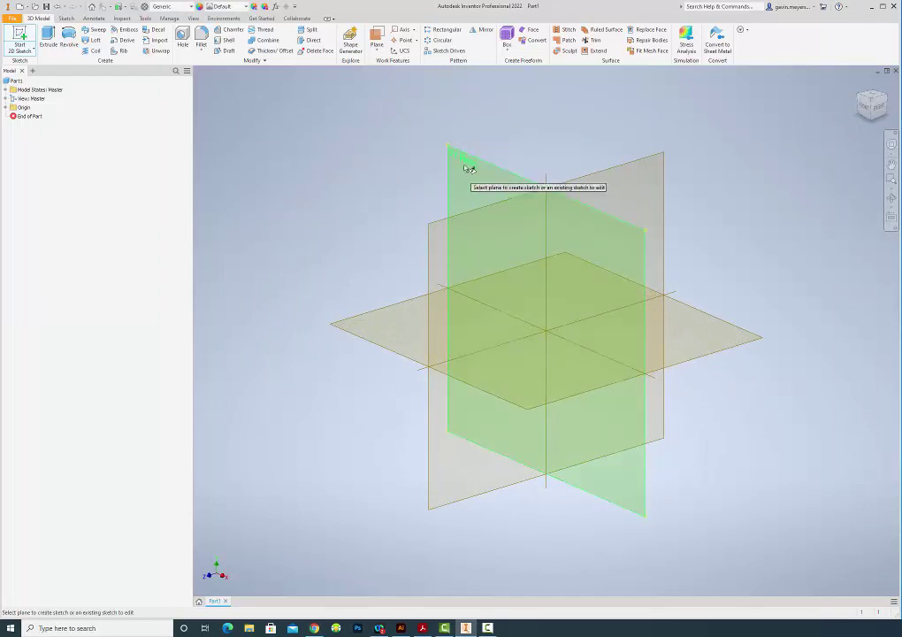
left_click(471, 167)
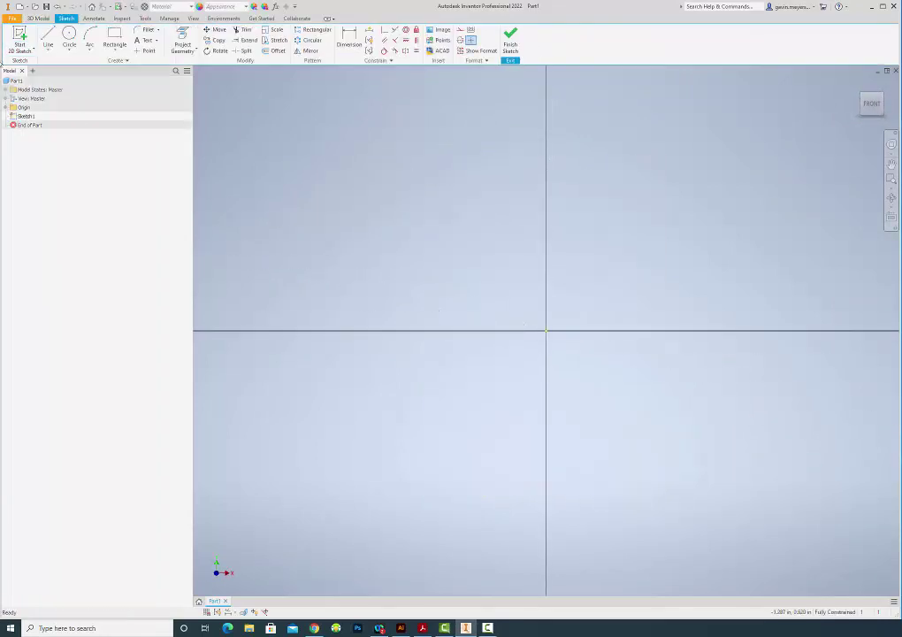
left_click(446, 31)
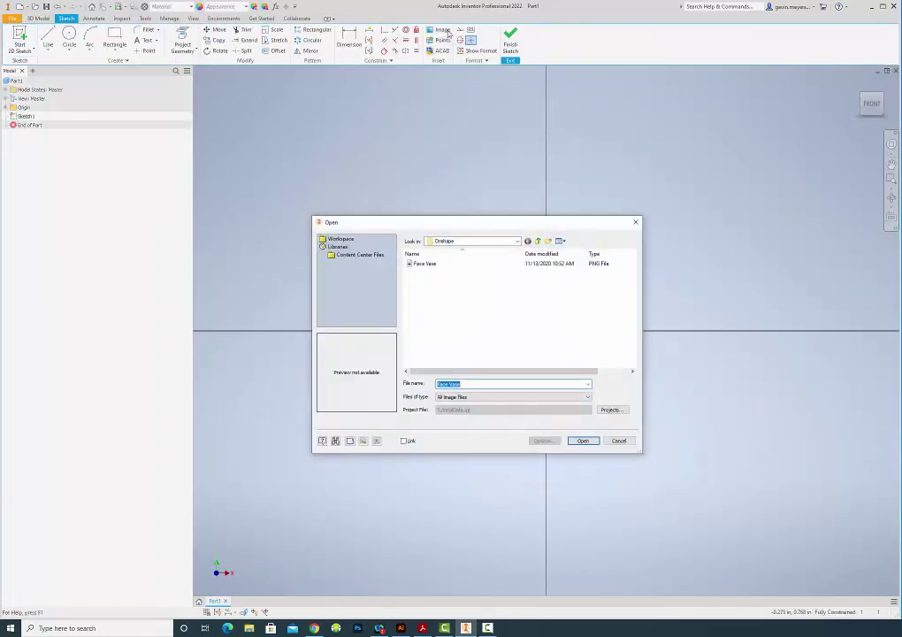
left_click(426, 264)
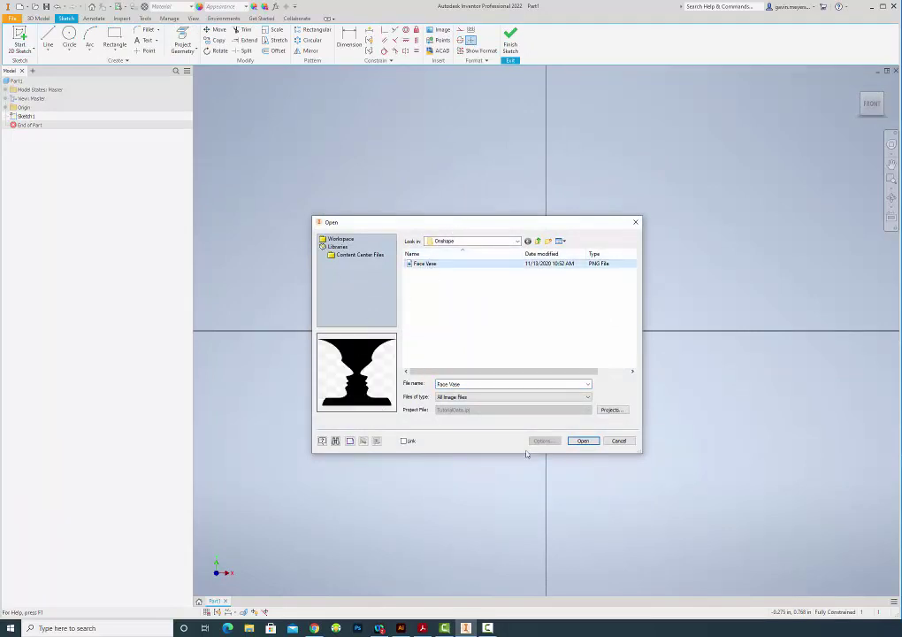
left_click(582, 441)
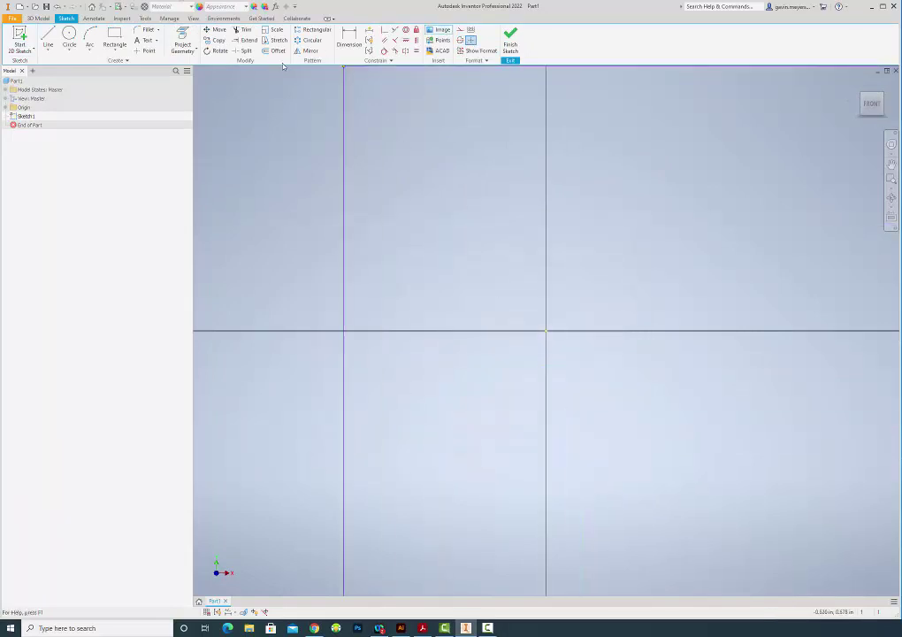
scroll(274, 133, "up", 6)
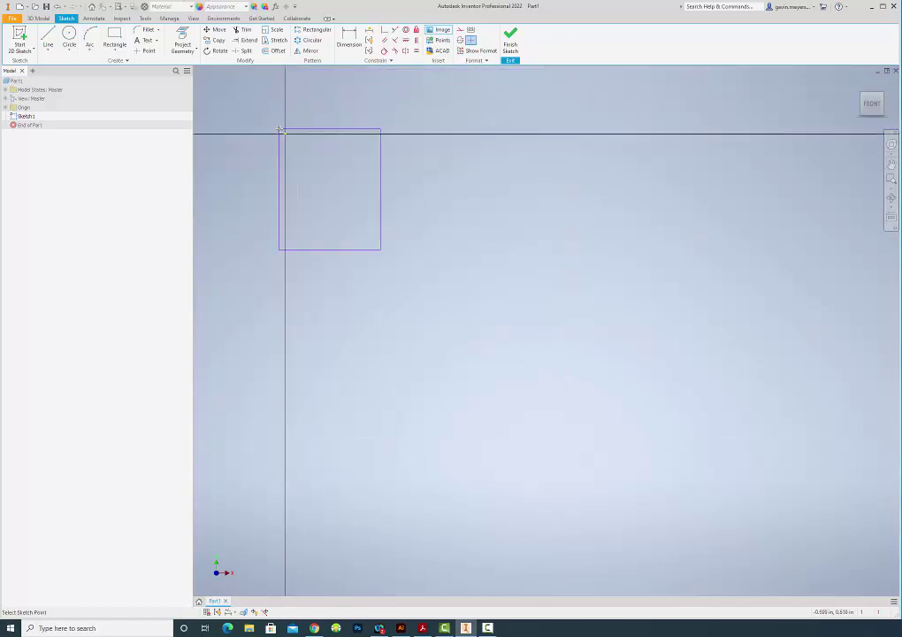
scroll(280, 130, "down", 4)
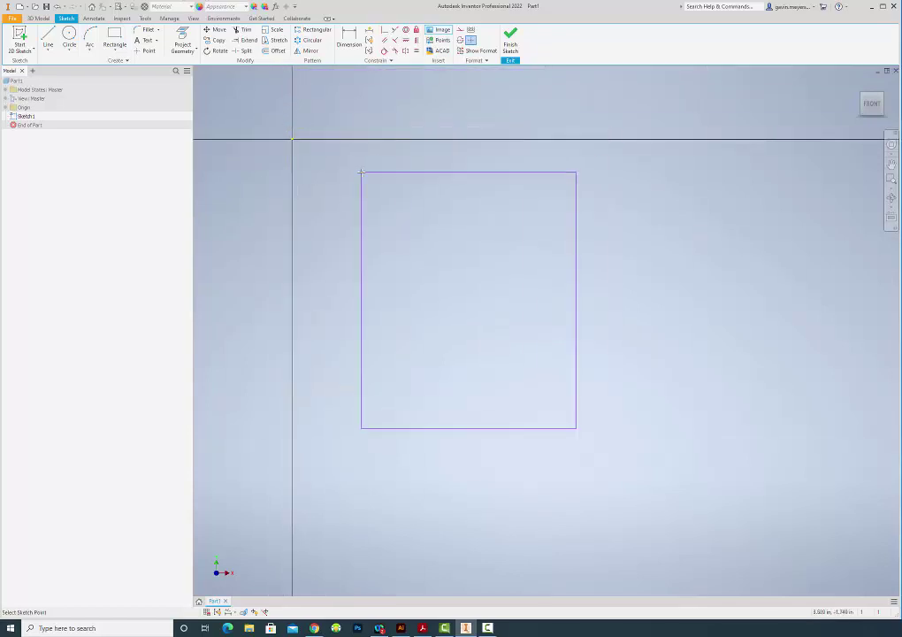
left_click(362, 172)
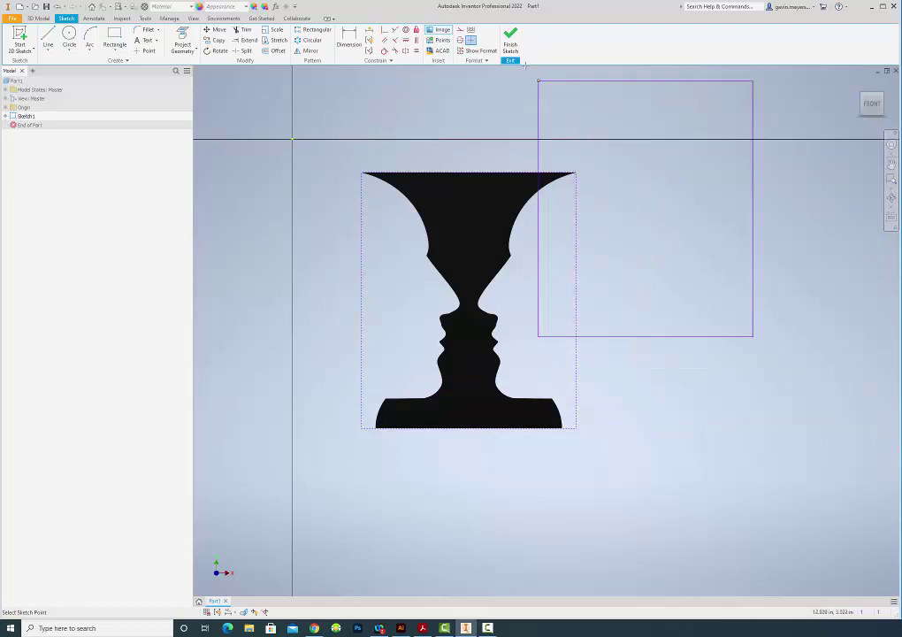
key("Escape")
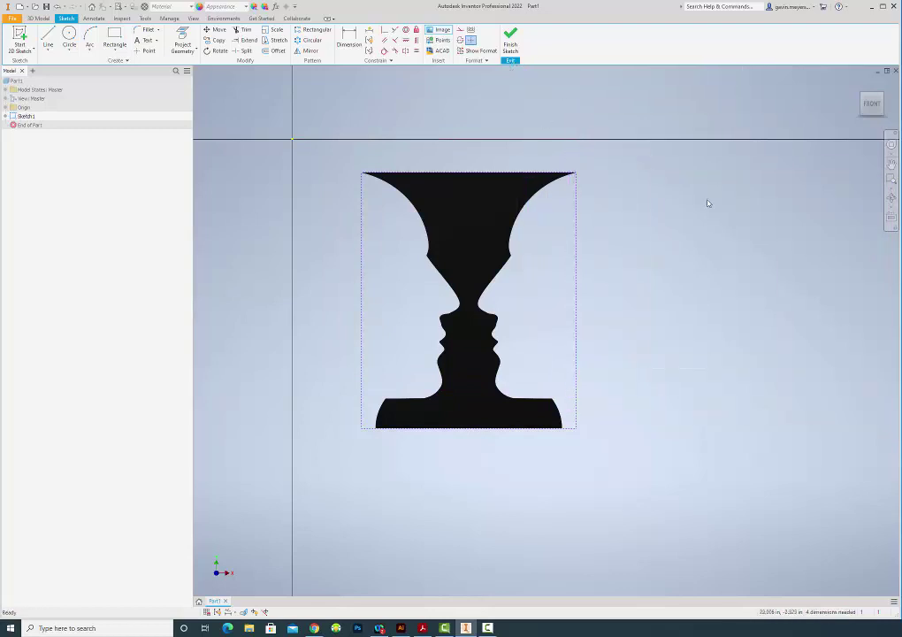
Drag the vase picture so the horizontal axis crosses its neck, and frame it in view
left_click(497, 238)
left_click_drag(575, 429, 791, 427)
scroll(769, 416, "down", 5)
scroll(690, 363, "up", 4)
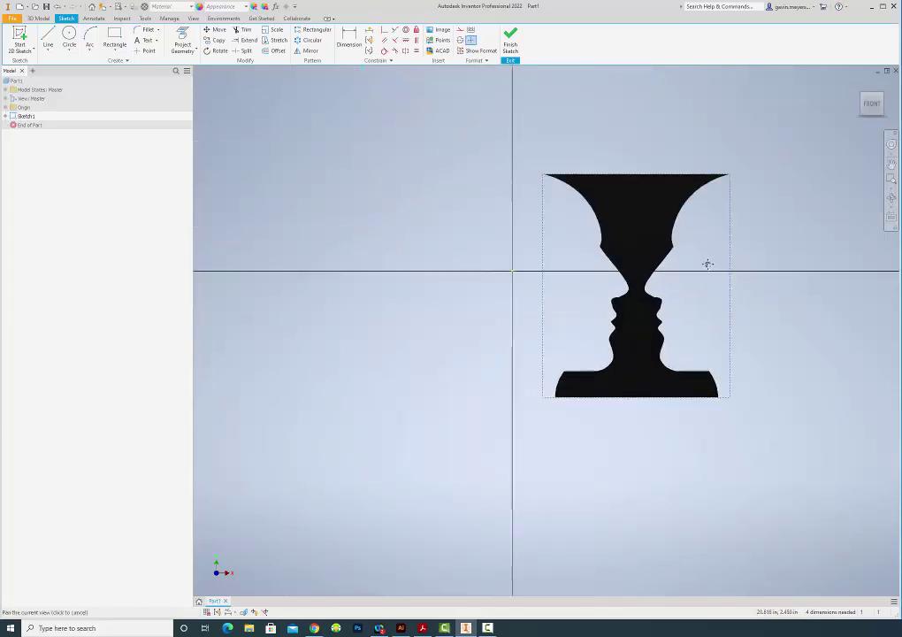
left_click_drag(700, 278, 582, 296)
scroll(540, 333, "up", 3)
mouse_move(535, 321)
left_mouse_down()
mouse_move(645, 303)
mouse_move(608, 314)
left_mouse_up()
scroll(666, 289, "down", 2)
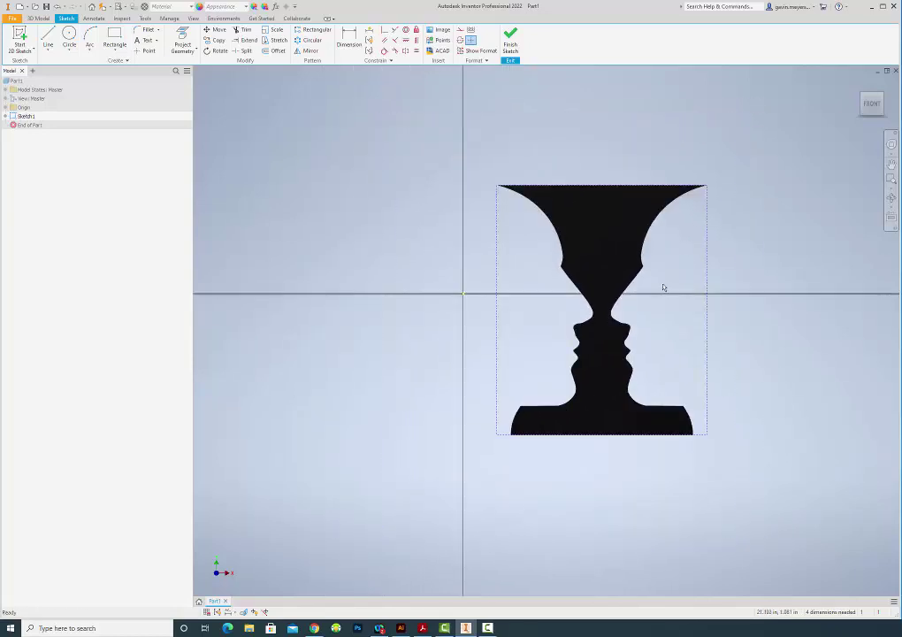
scroll(665, 288, "up", 3)
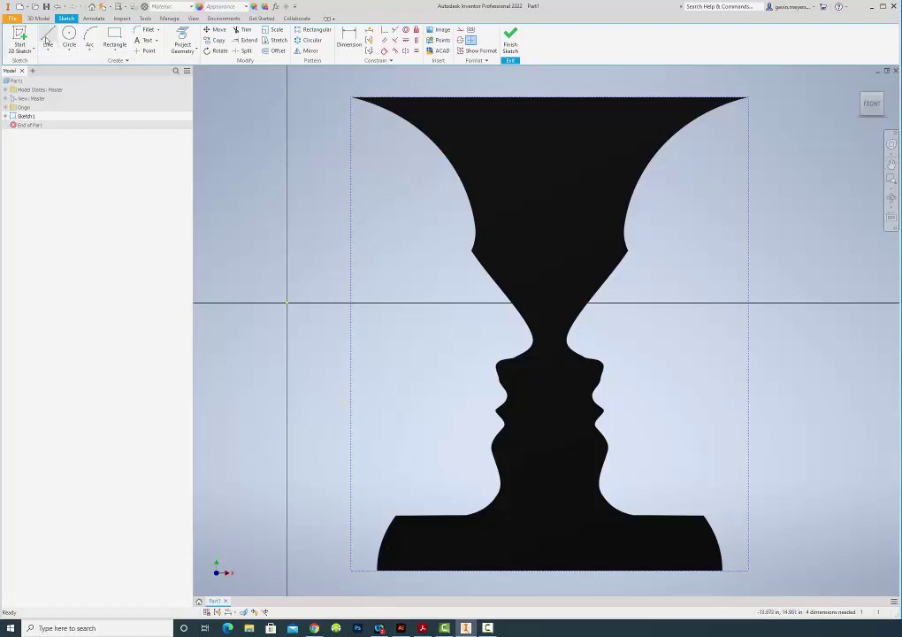
Draw a line along the picture's top edge and a vertical centreline down to the base
left_click(44, 37)
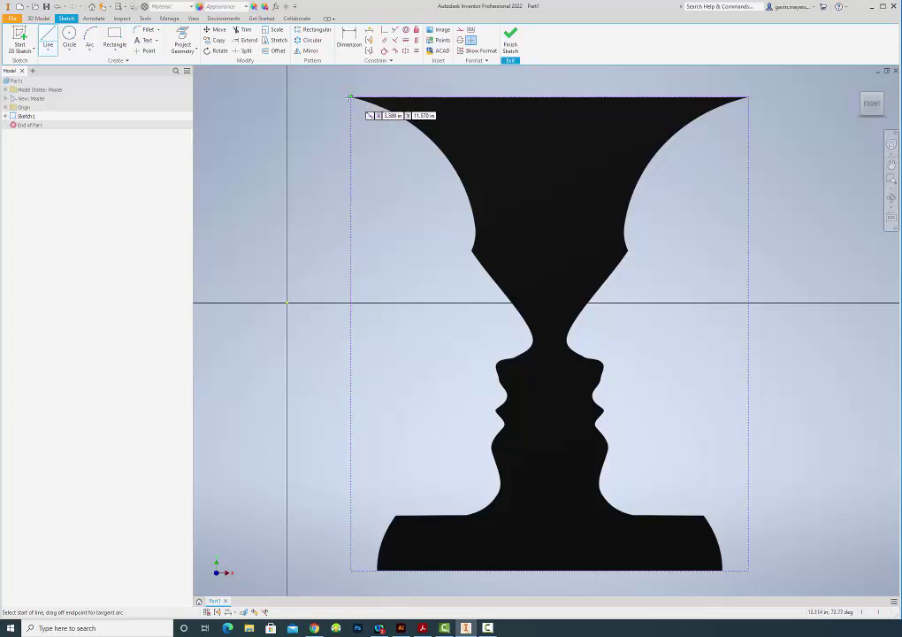
left_click(351, 97)
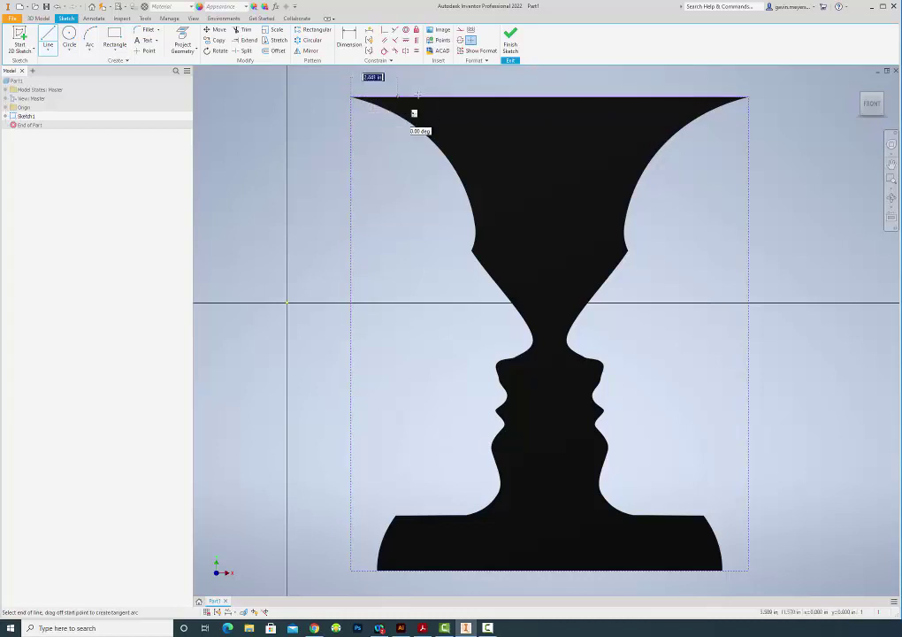
double_click(551, 97)
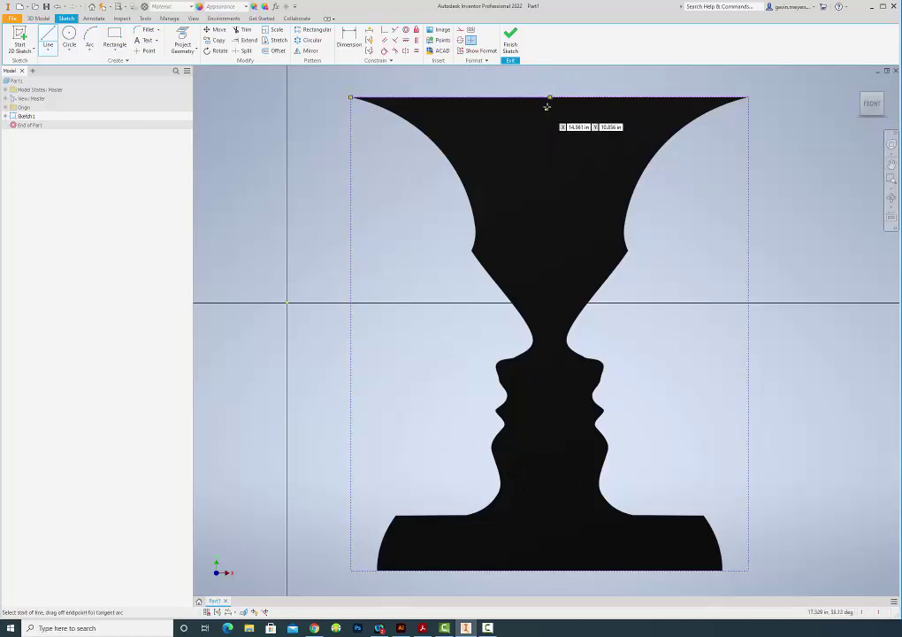
left_click(550, 98)
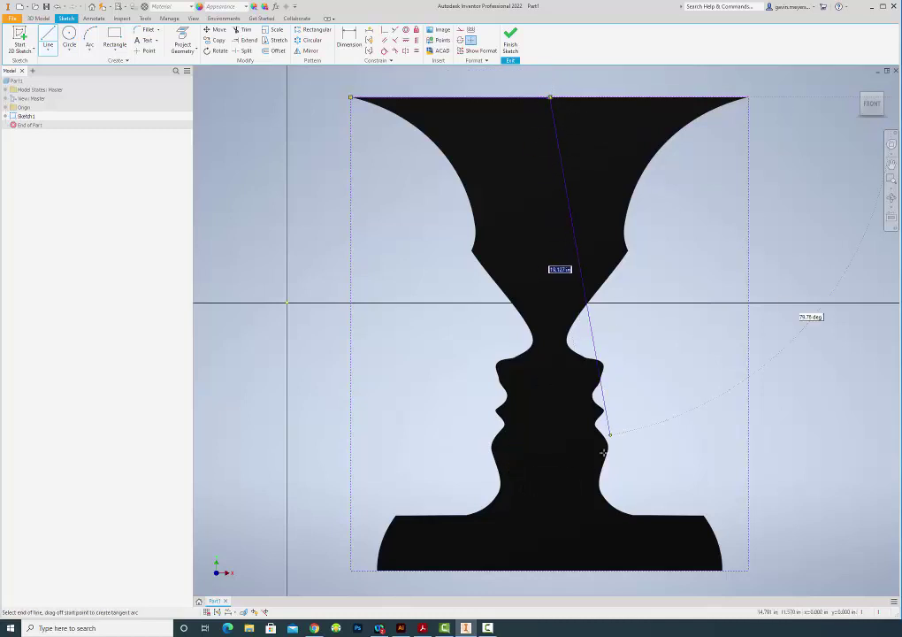
double_click(550, 571)
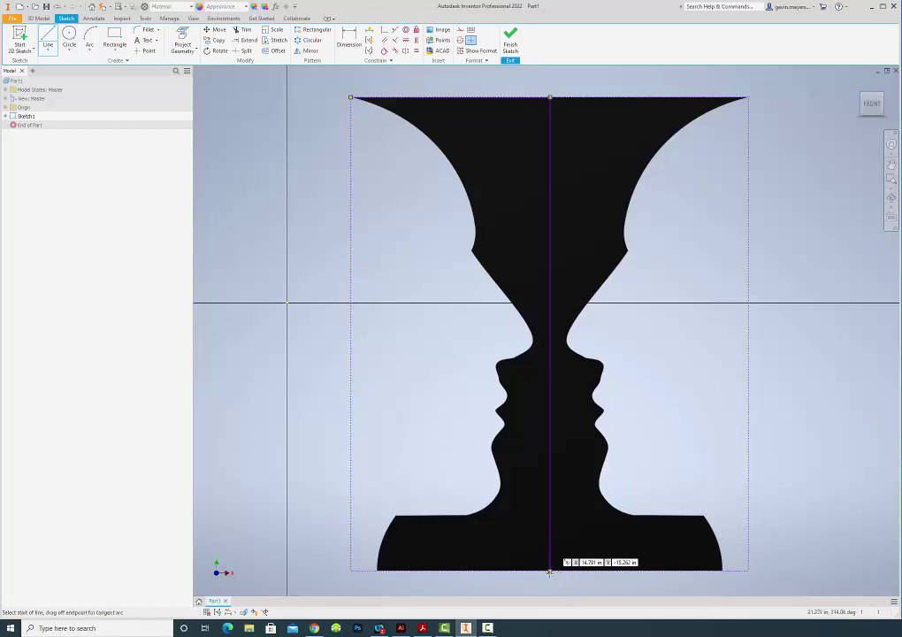
left_click_drag(549, 571, 379, 570)
key("Escape")
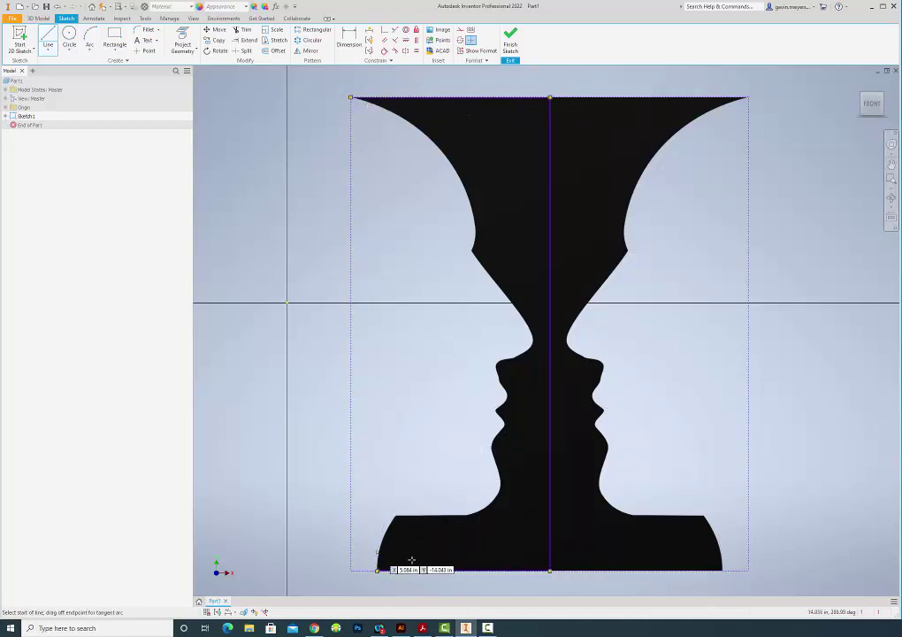
Trace the short horizontal base-ledge line on the vase's left side
left_click(396, 513)
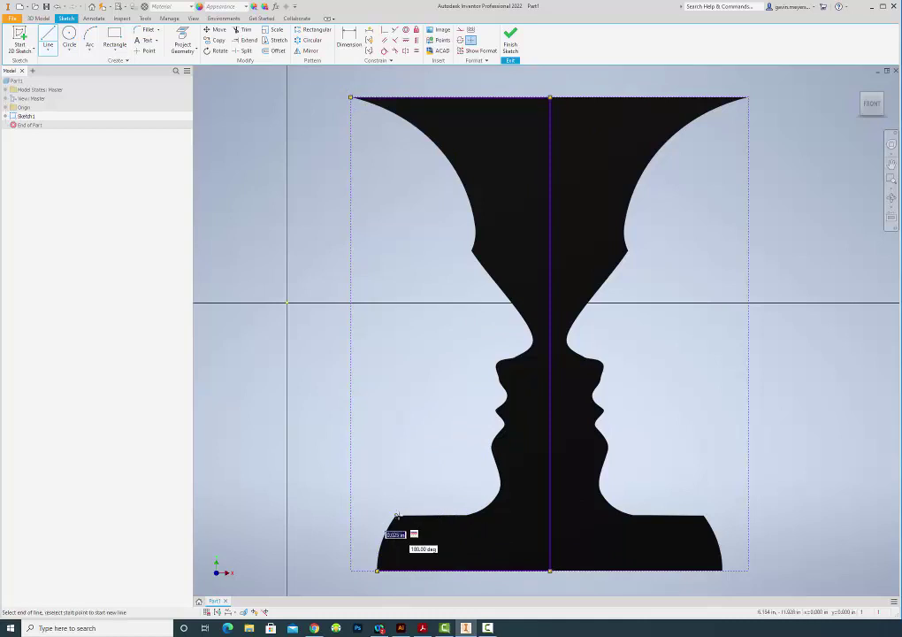
left_click(463, 513)
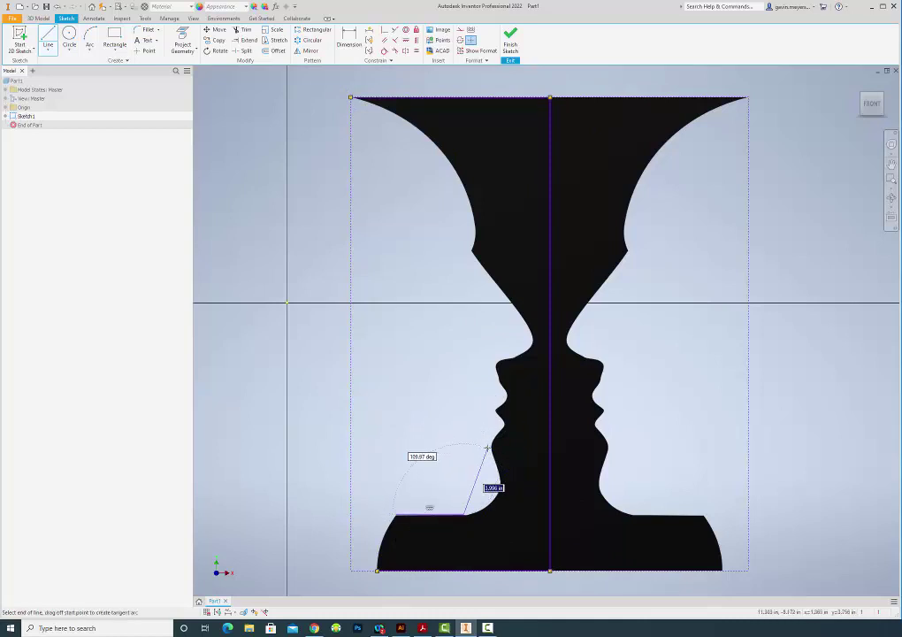
key("Escape")
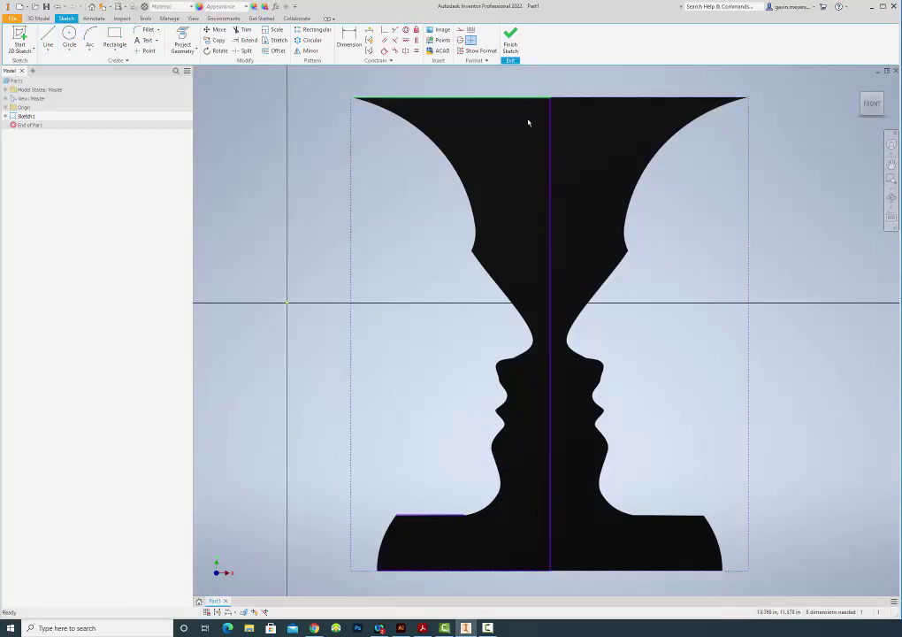
Draw a three-point arc from the ledge corner to the bottom-left corner along the curved base
scroll(439, 408, "up", 5)
scroll(425, 466, "up", 4)
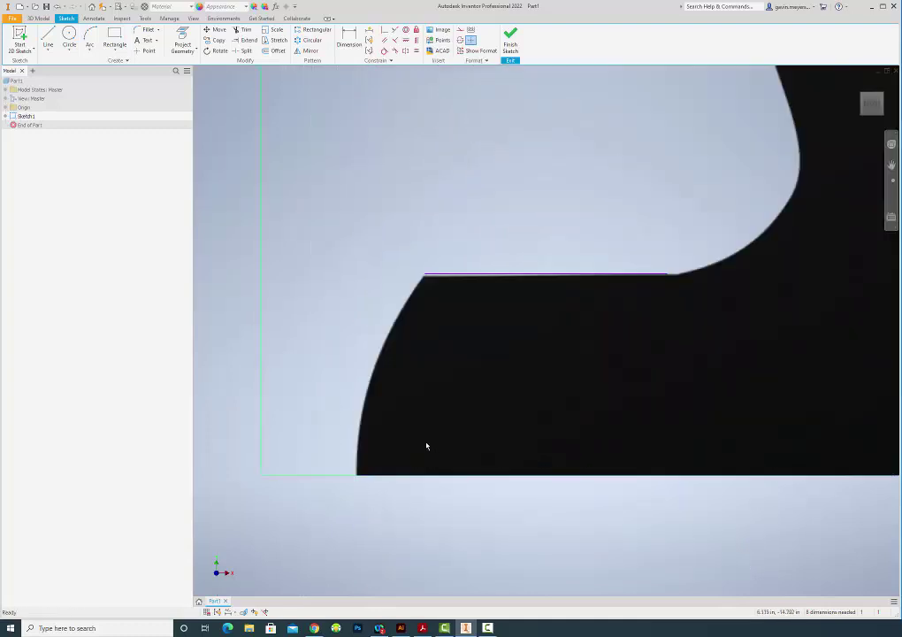
scroll(382, 366, "down", 2)
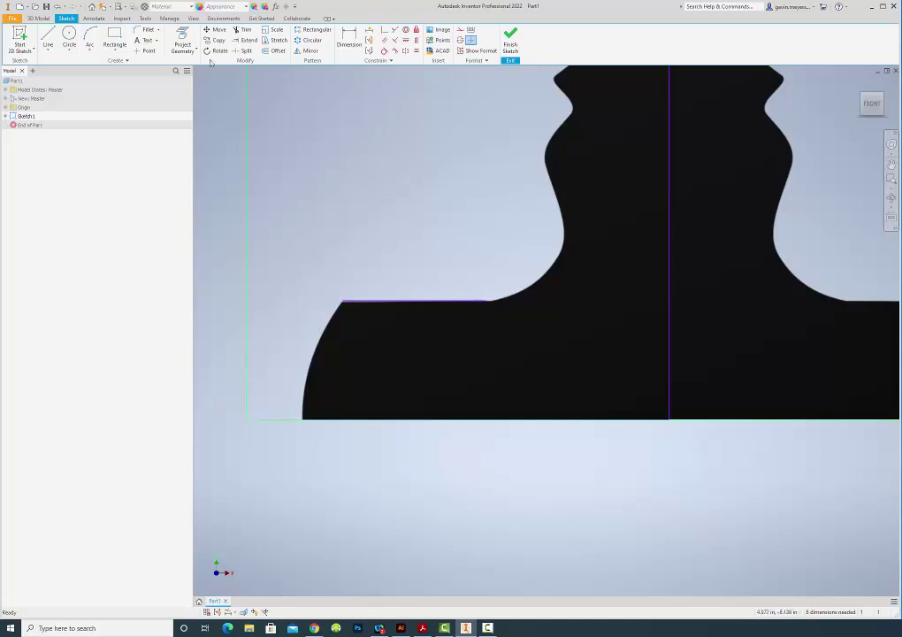
left_click(89, 37)
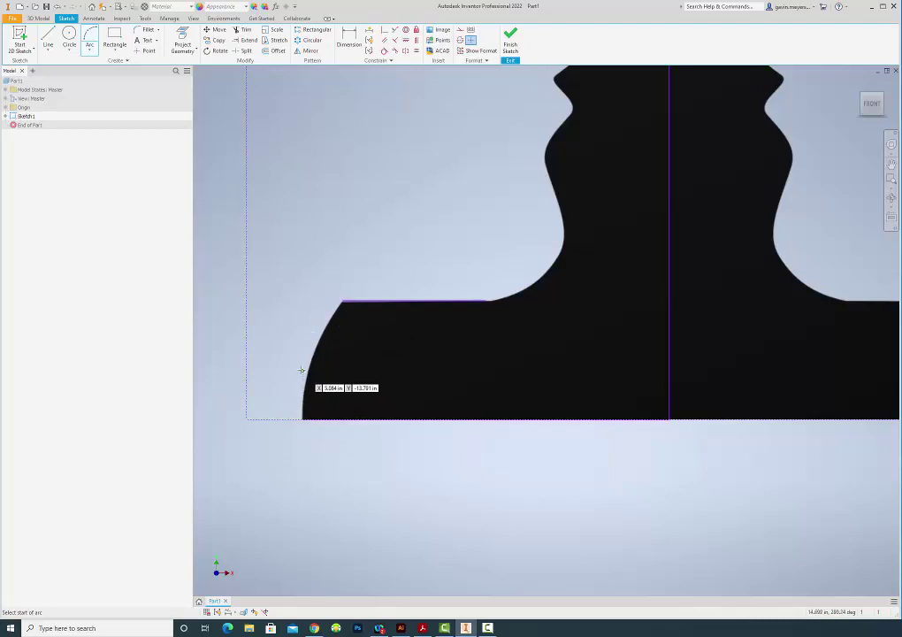
left_click(342, 302)
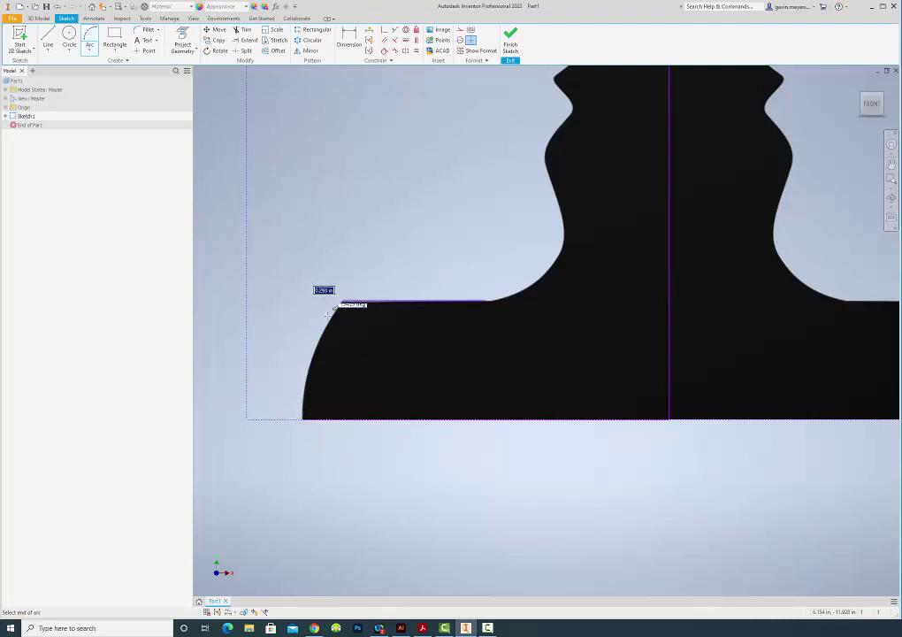
left_click(305, 404)
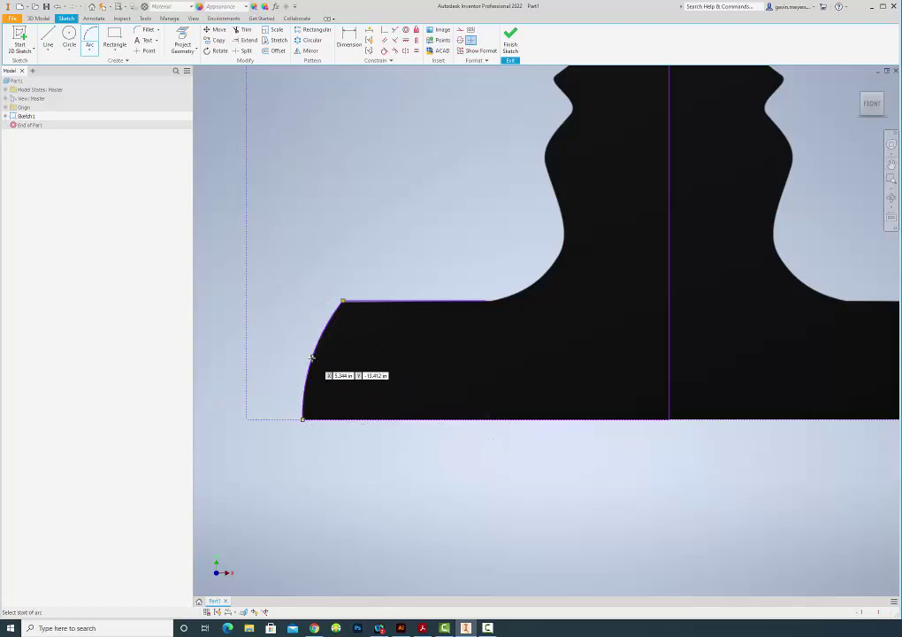
left_click(316, 350)
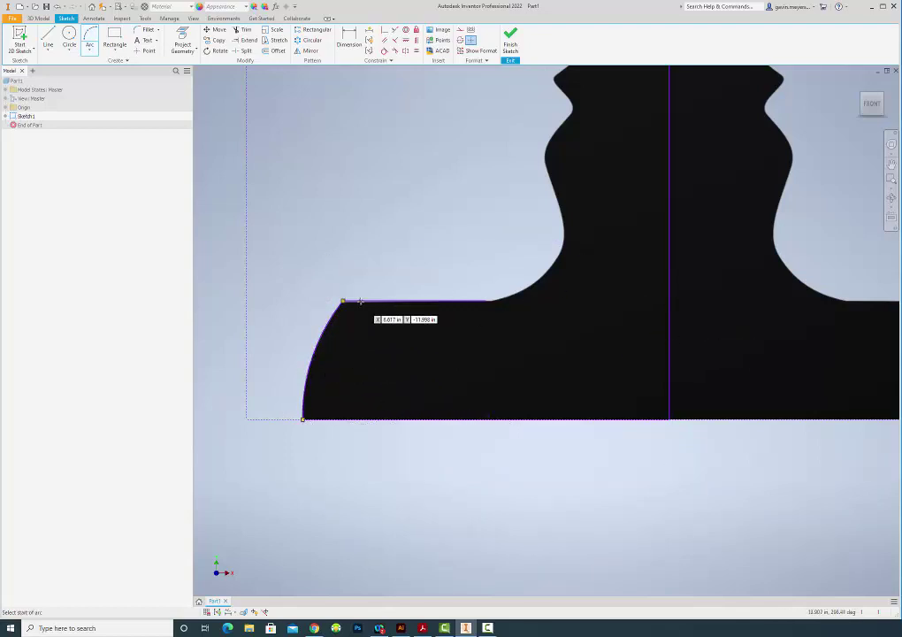
left_click(304, 418)
left_click(343, 301)
key("Escape")
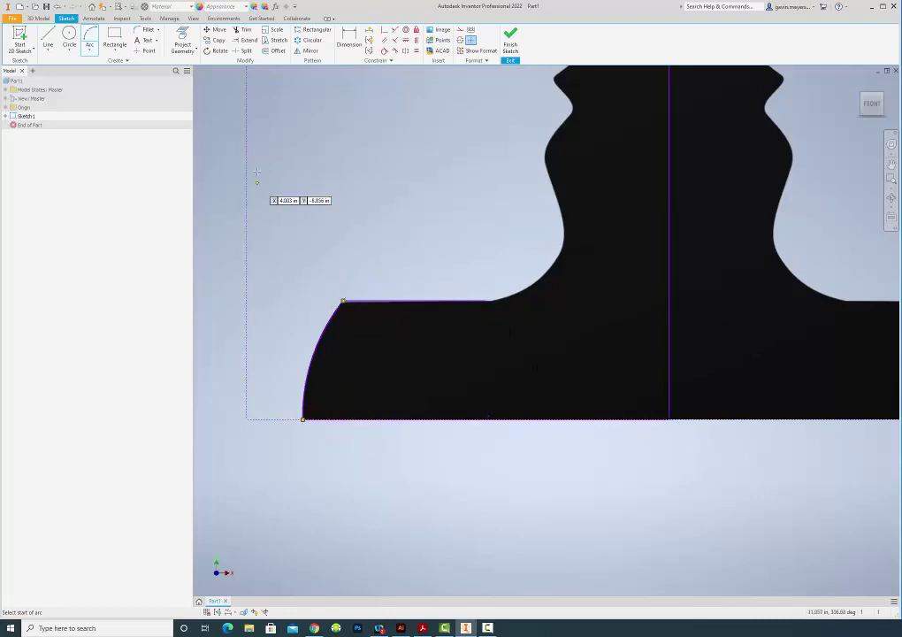
scroll(606, 336, "down", 5)
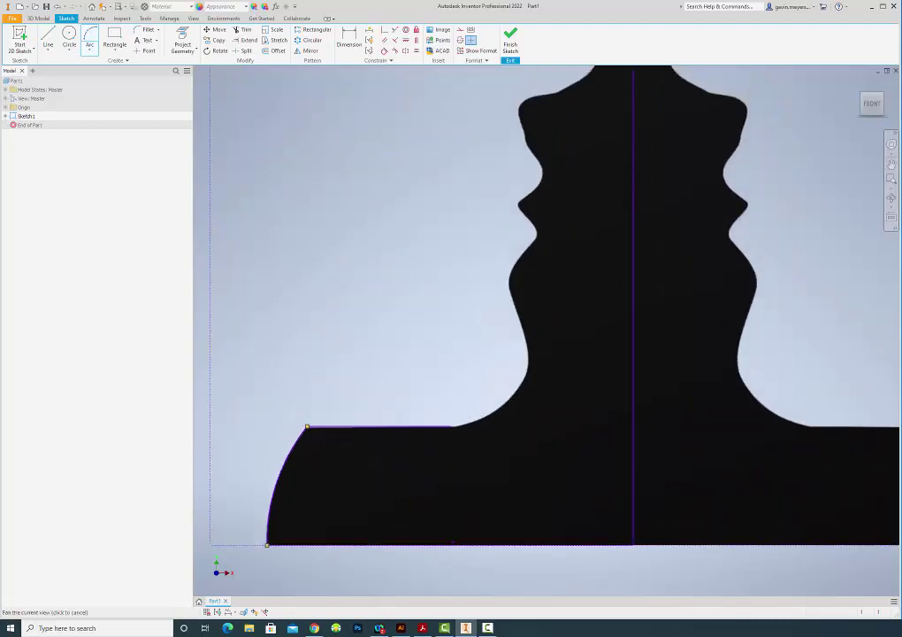
middle_click_drag(595, 268, 593, 327)
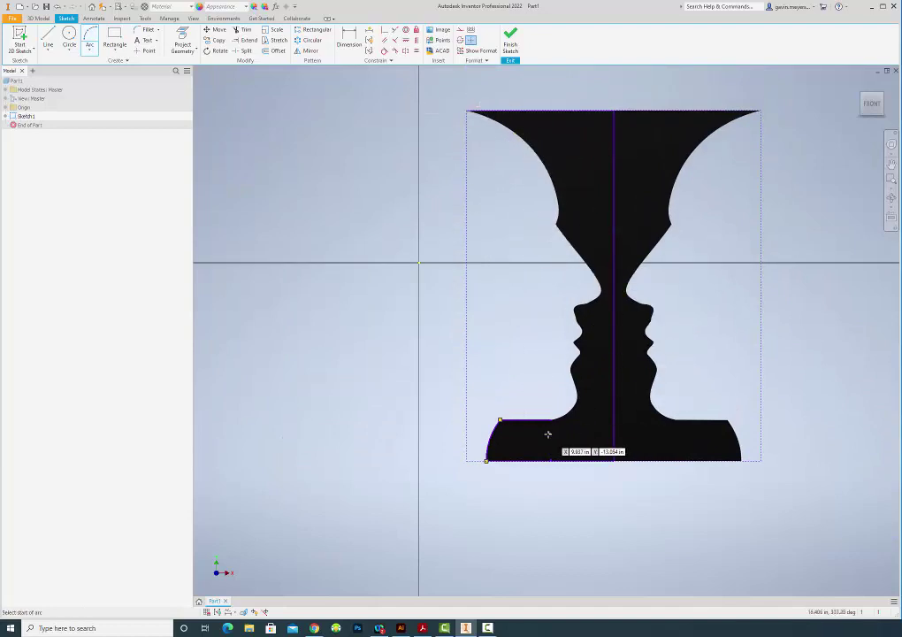
scroll(548, 433, "up", 3)
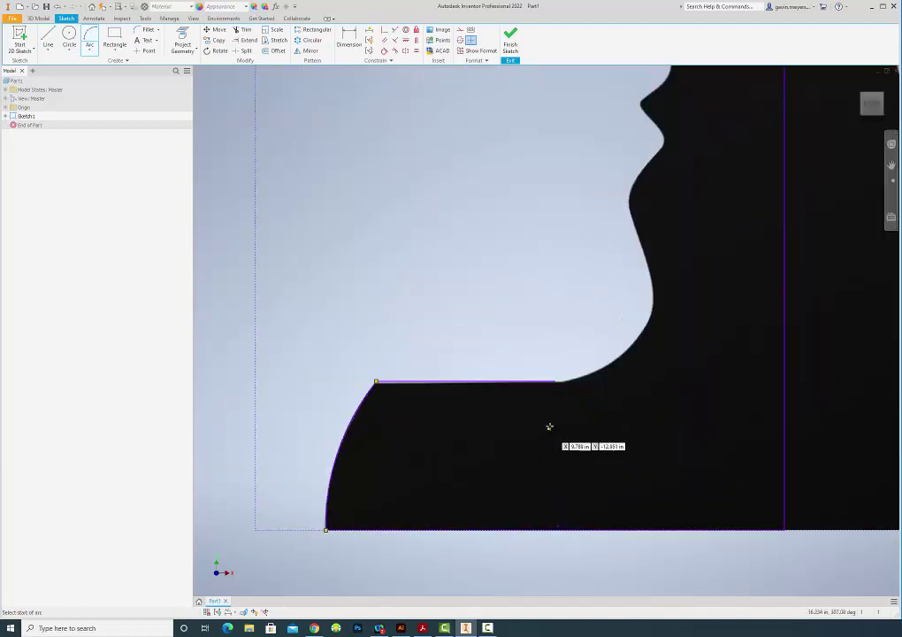
Trace the left face profile with an interpolated spline from the ledge up past the chin and lips
left_click(47, 50)
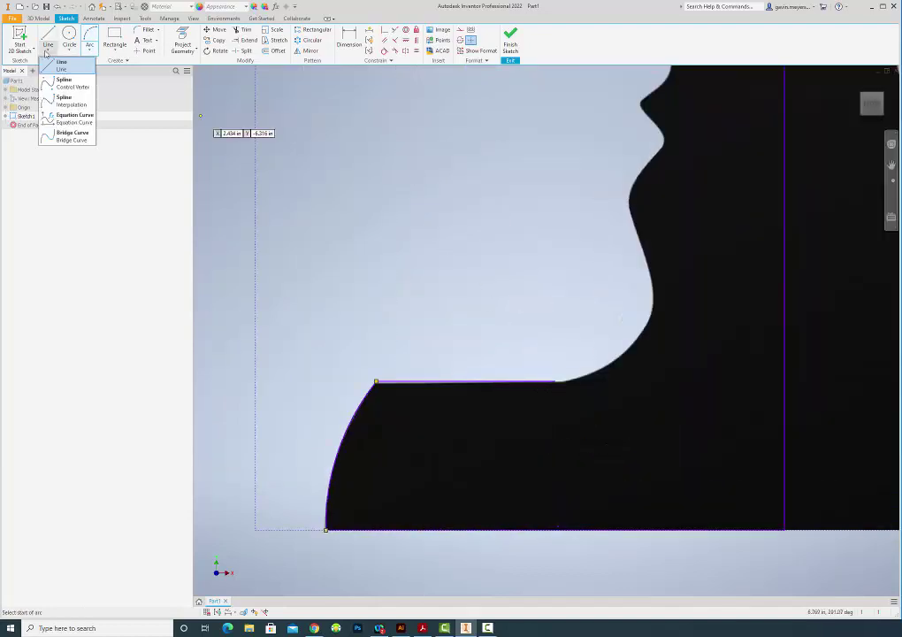
left_click(68, 102)
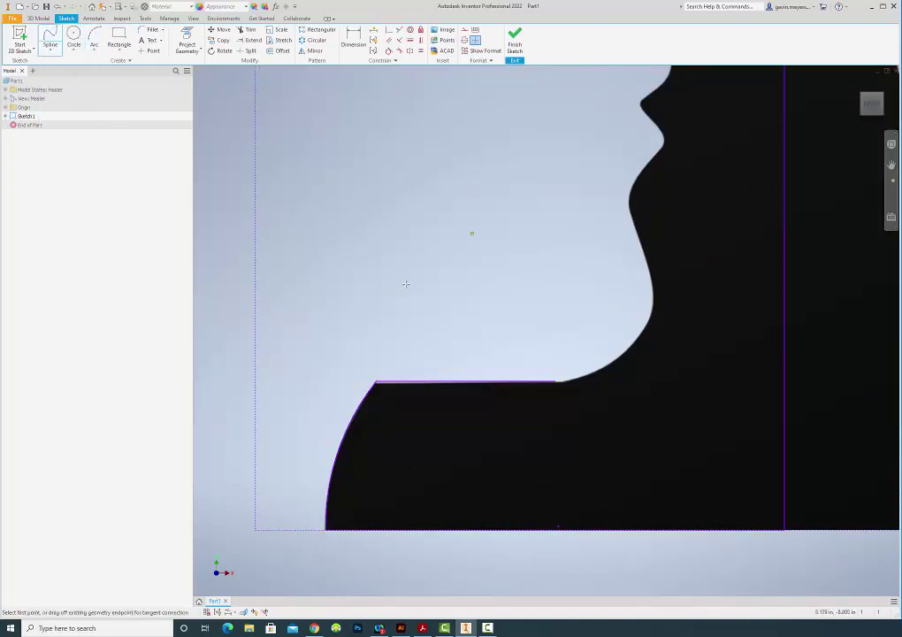
left_click(556, 382)
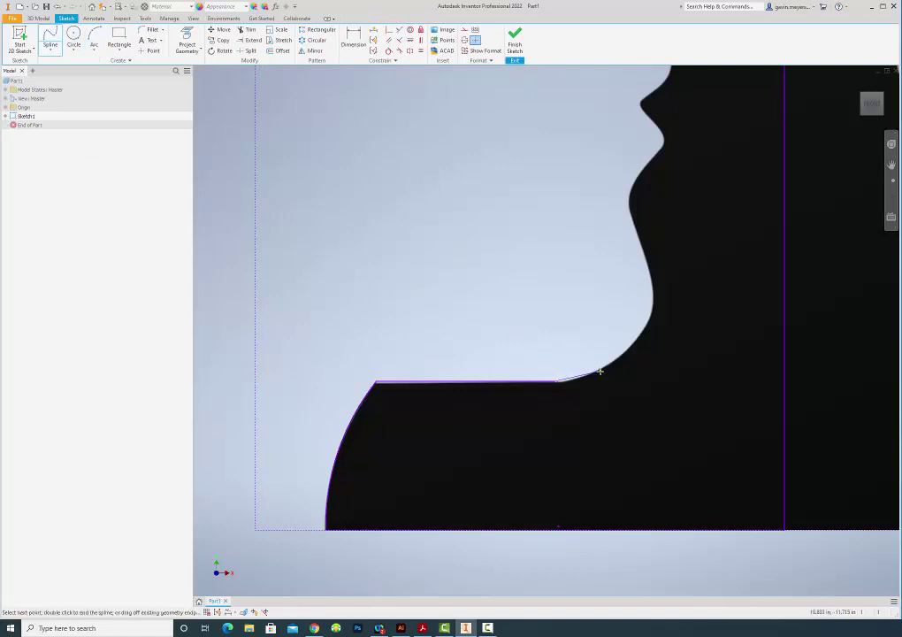
left_click(600, 370)
left_click(630, 344)
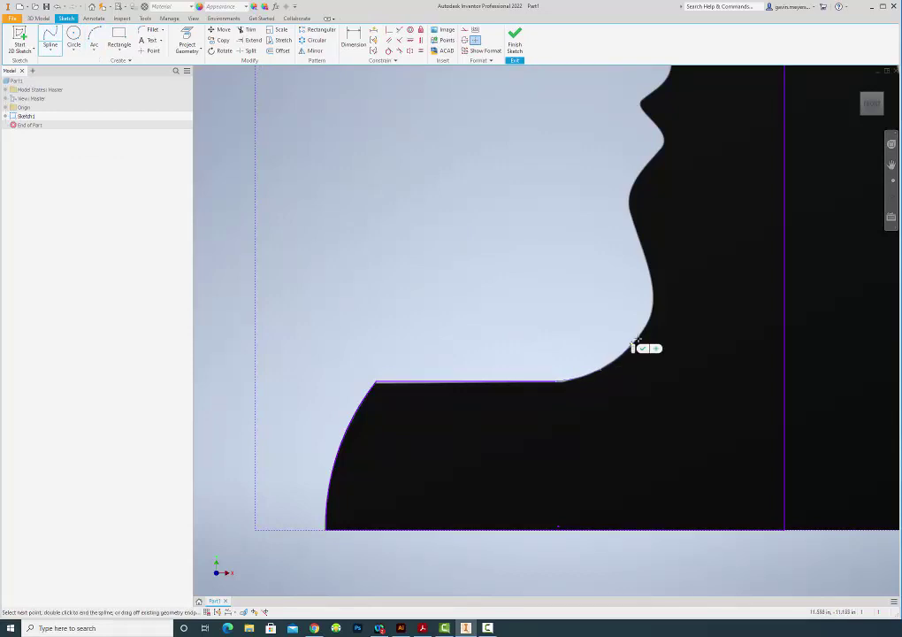
left_click(651, 316)
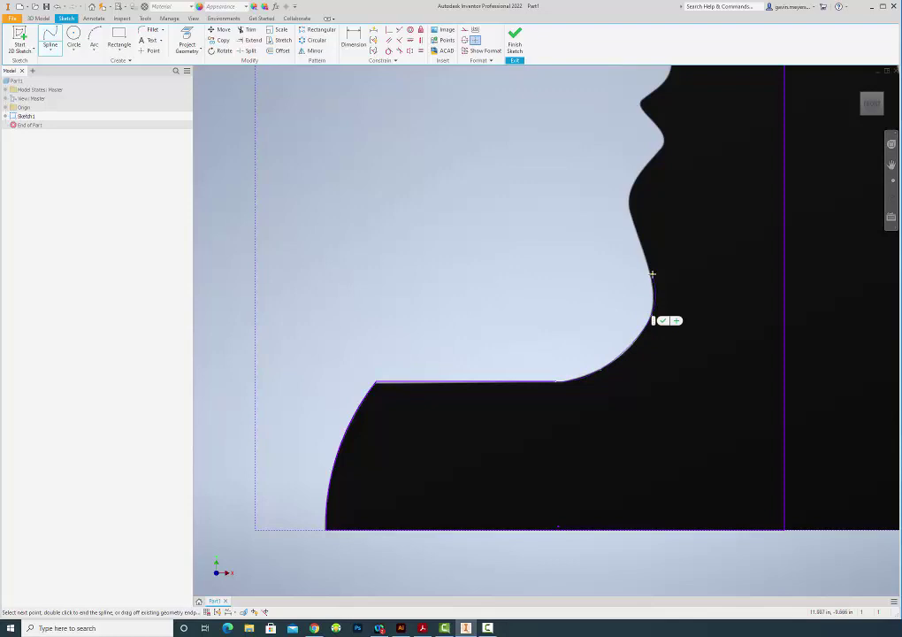
left_click(652, 276)
left_click(639, 238)
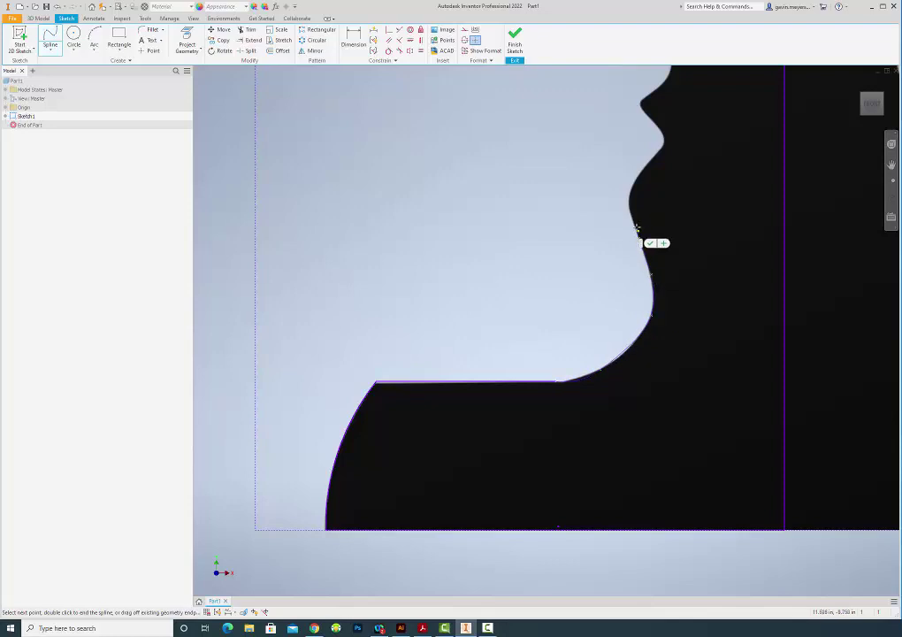
left_click(628, 210)
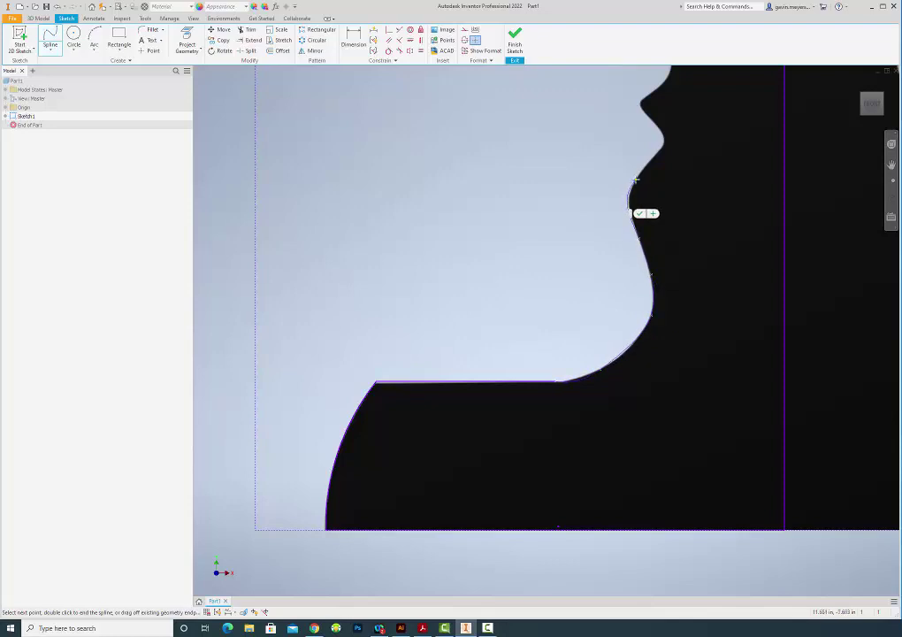
left_click(636, 179)
left_click(660, 152)
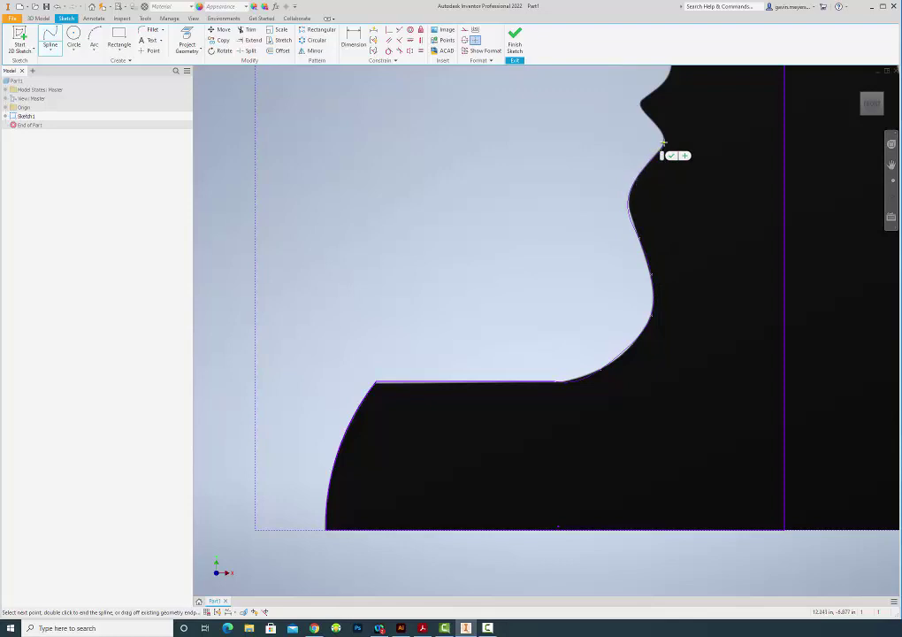
left_click(663, 140)
left_click(661, 132)
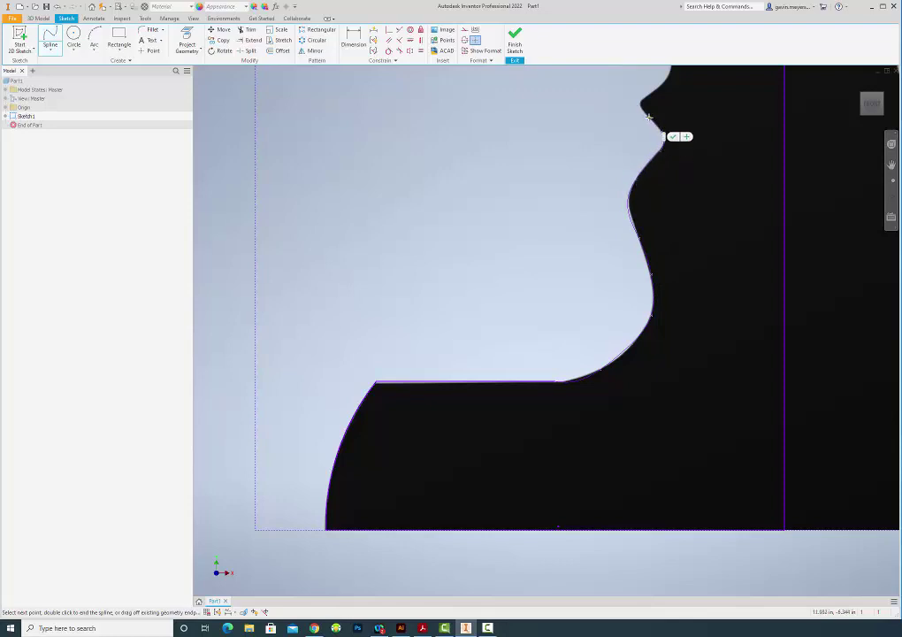
left_click(650, 116)
left_click(642, 106)
Continue the spline over the nose, brow and forehead to where it meets the neck
mouse_move(643, 103)
middle_mouse_down()
mouse_move(626, 145)
mouse_move(501, 171)
middle_mouse_up()
mouse_move(532, 332)
middle_mouse_down()
mouse_move(481, 421)
mouse_move(495, 392)
middle_mouse_up()
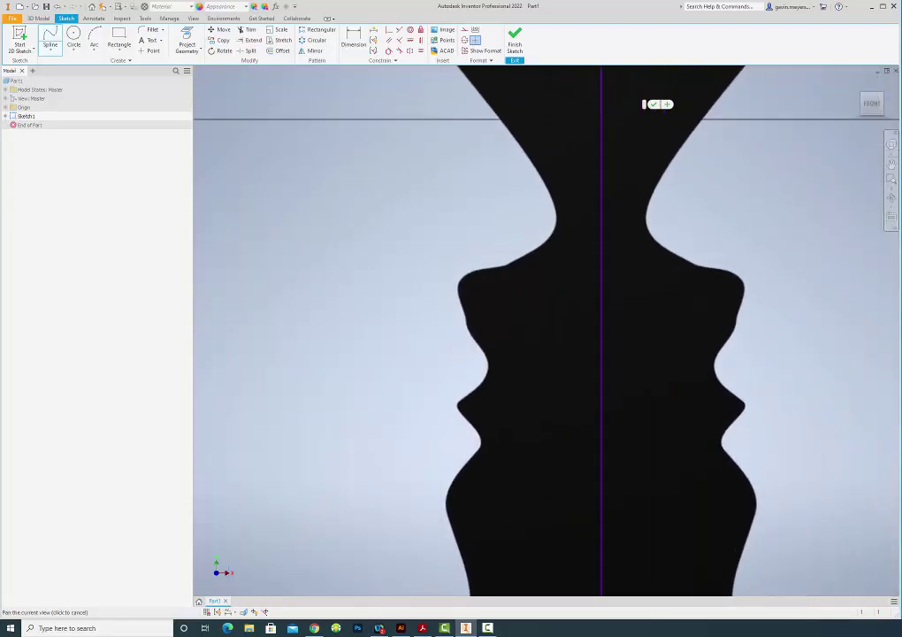
left_click(477, 388)
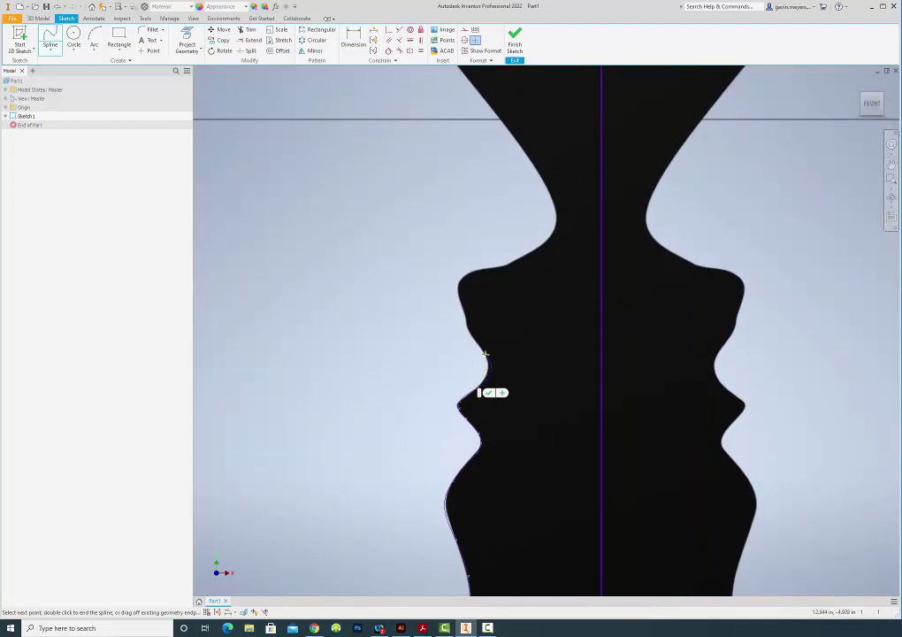
left_click(485, 355)
left_click(473, 340)
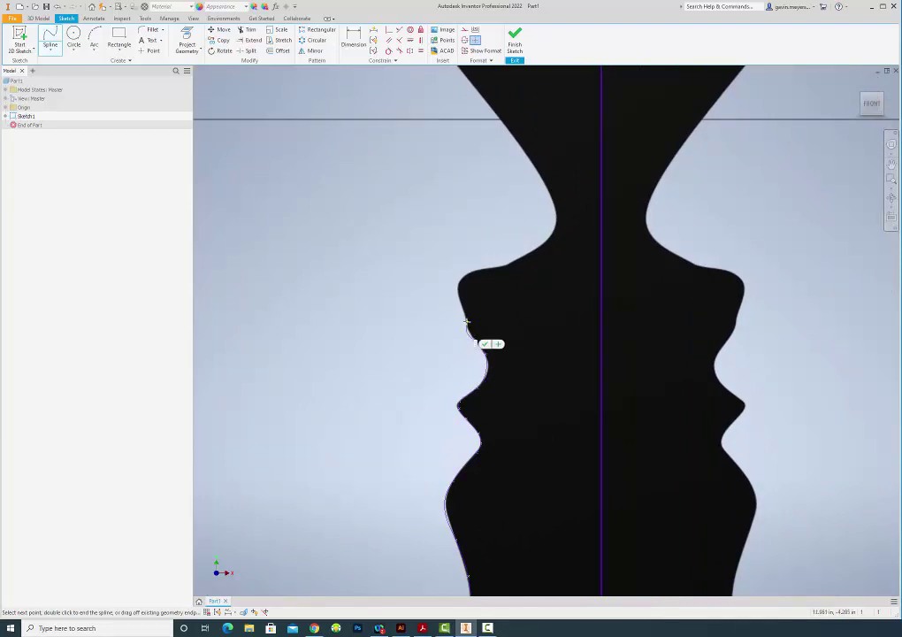
left_click(467, 322)
left_click(460, 297)
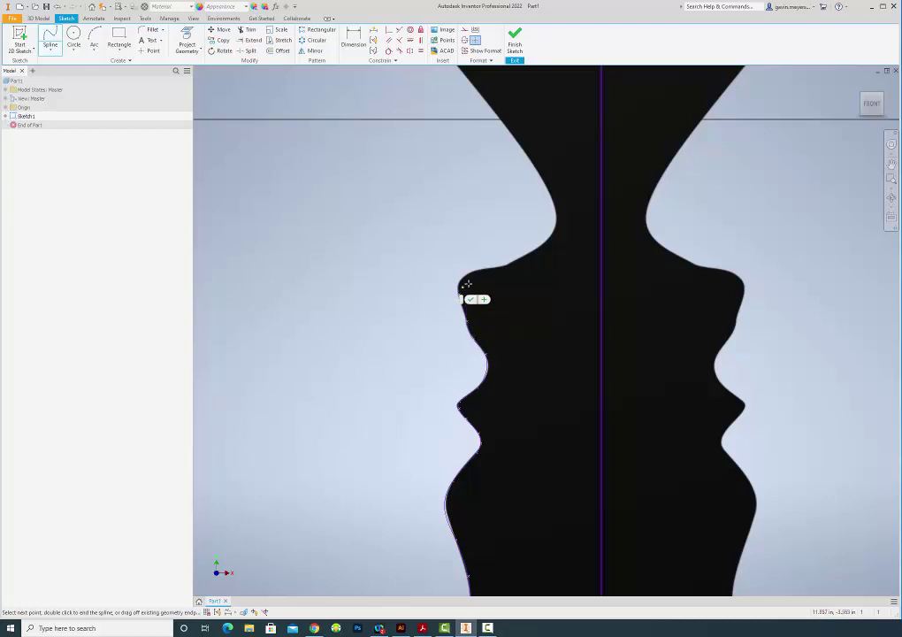
left_click(476, 269)
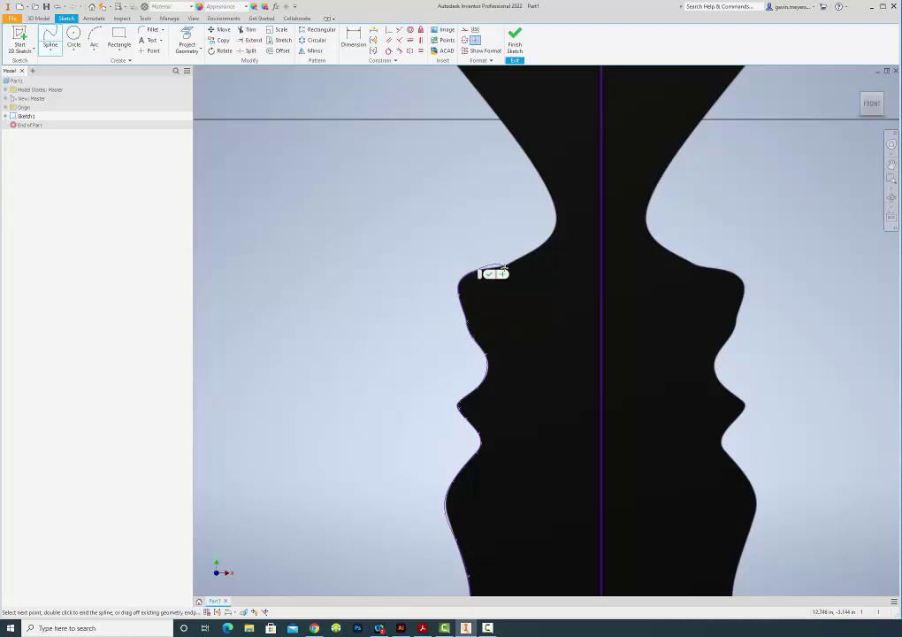
left_click(504, 266)
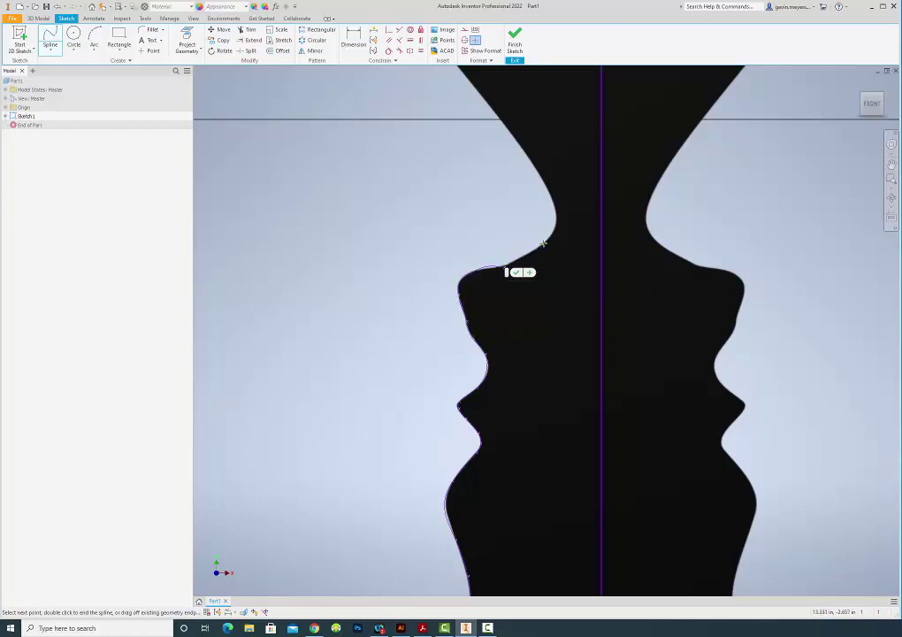
Finish the face spline and pull its end points onto the forehead edge
left_click(517, 271)
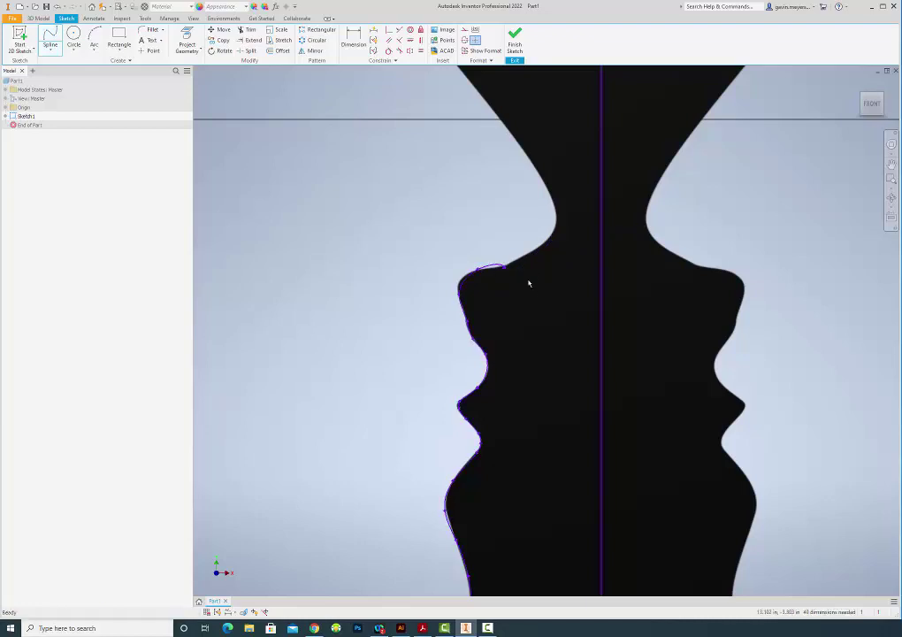
scroll(481, 287, "up", 2)
scroll(482, 287, "down", 5)
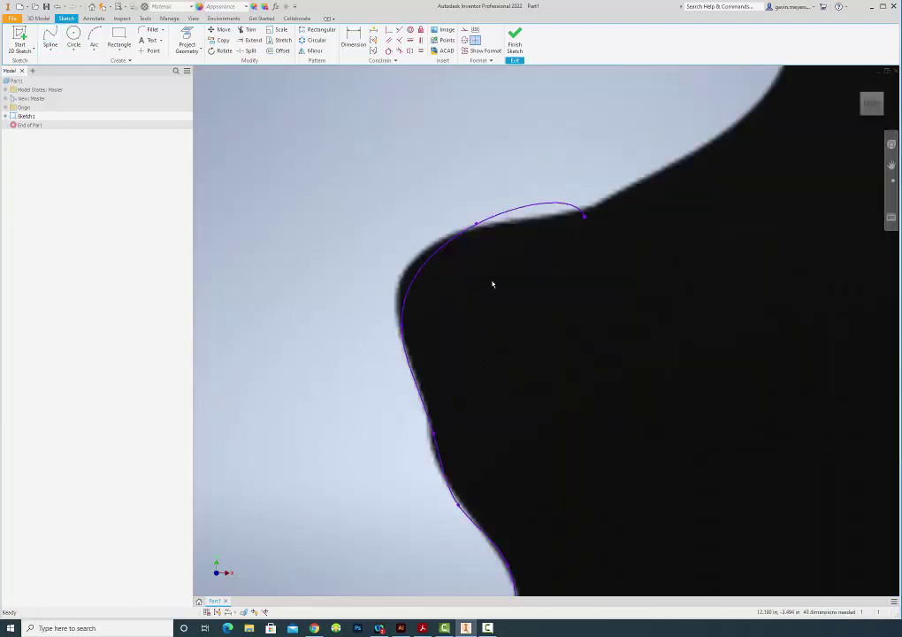
left_click_drag(461, 291, 428, 301)
left_click_drag(566, 284, 429, 301)
Drag the spline near the base's left corner so it matches the image edge
scroll(389, 363, "up", 5)
scroll(411, 402, "down", 5)
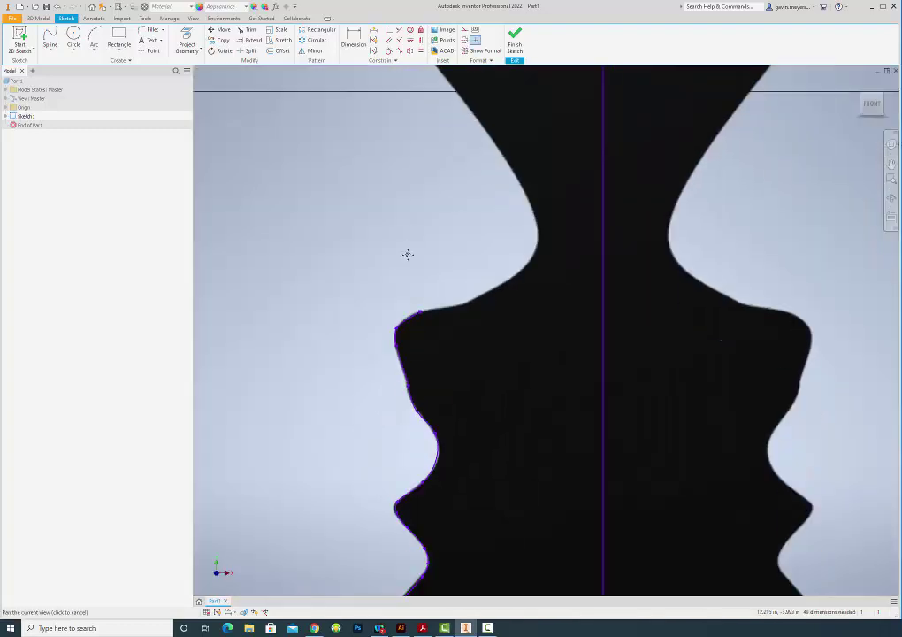
scroll(350, 434, "up", 3)
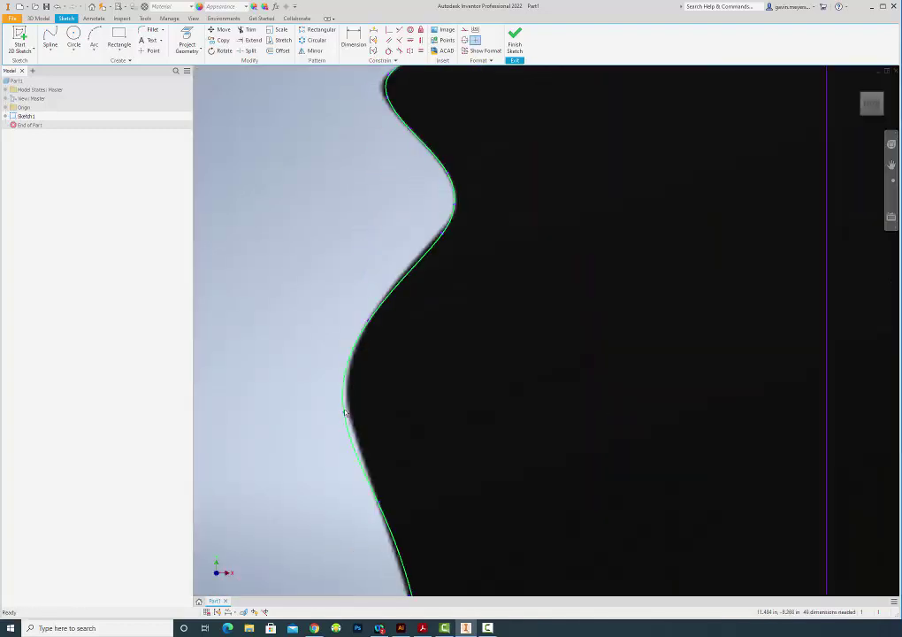
scroll(382, 391, "up", 2)
scroll(382, 391, "down", 2)
scroll(382, 391, "up", 3)
scroll(385, 386, "down", 5)
scroll(385, 385, "down", 2)
middle_click_drag(396, 421, 503, 297)
scroll(474, 335, "up", 3)
scroll(473, 335, "up", 3)
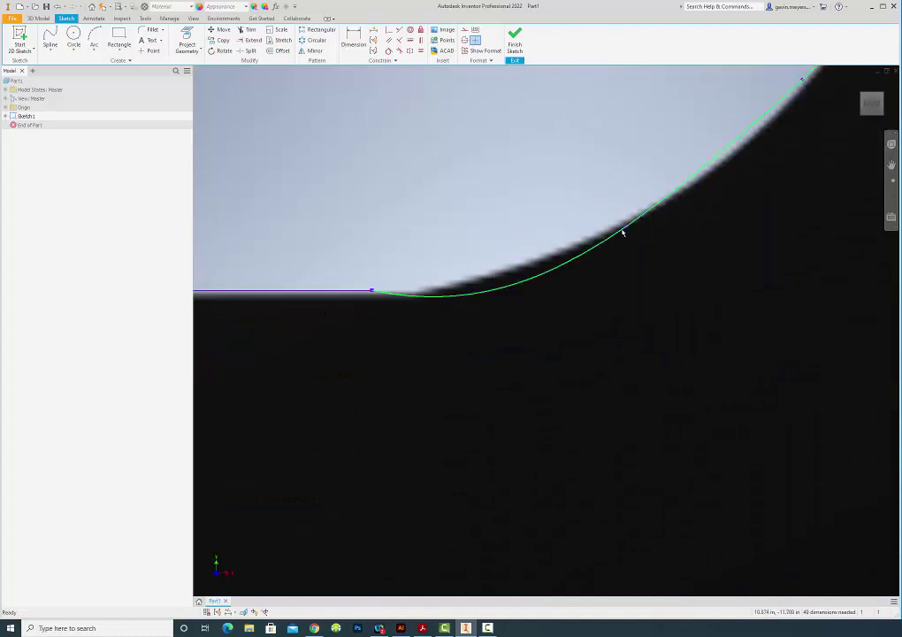
left_click_drag(634, 220, 713, 166)
scroll(676, 210, "down", 6)
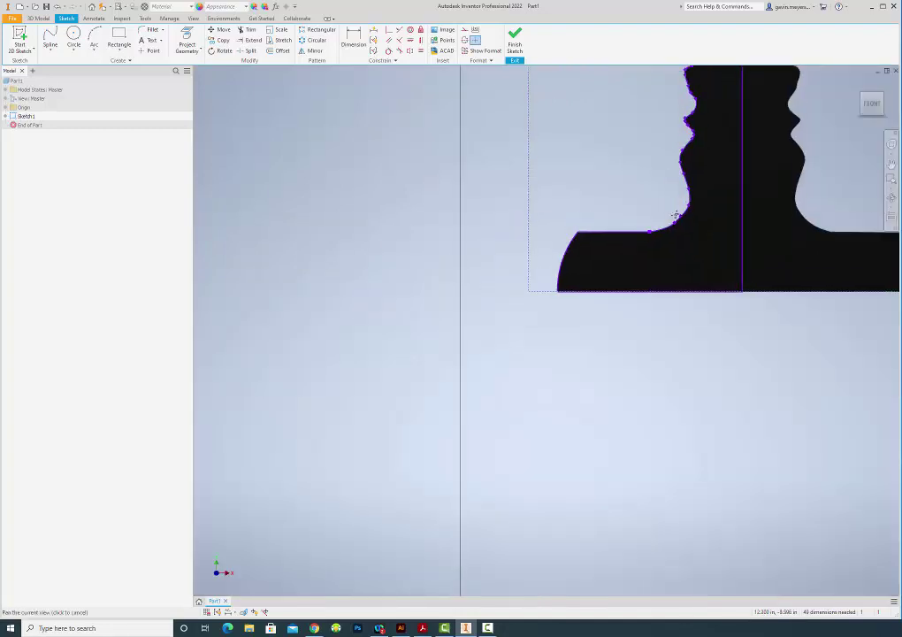
scroll(570, 280, "up", 4)
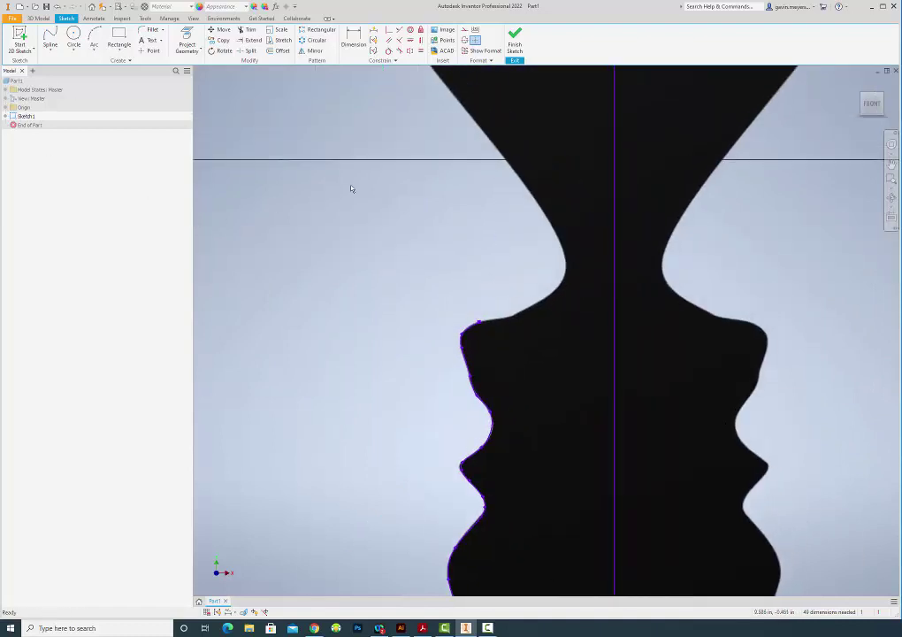
Trace the straight slanted upper-left edge with a single two-point line
middle_click_drag(349, 201, 383, 374)
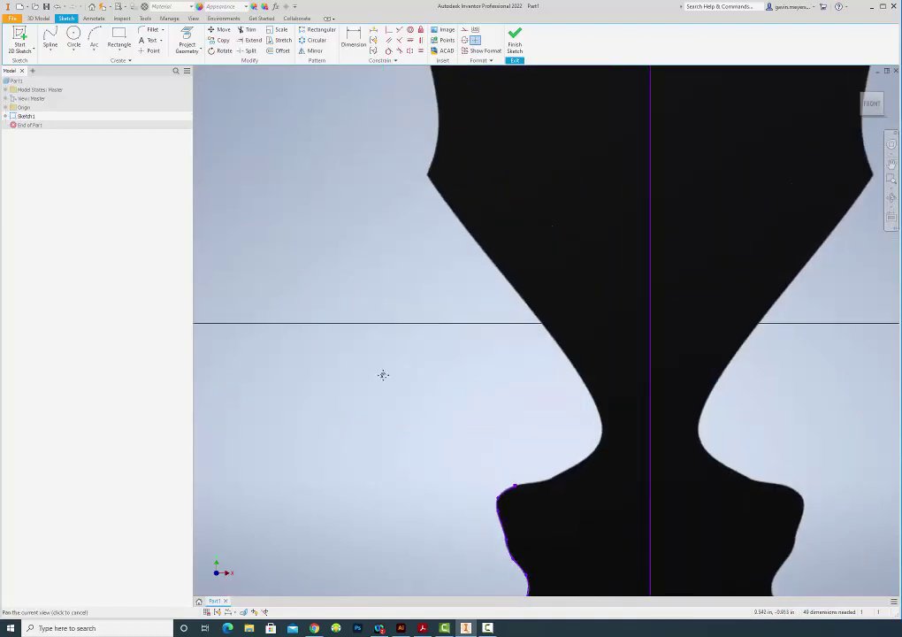
left_click(49, 50)
left_click(57, 65)
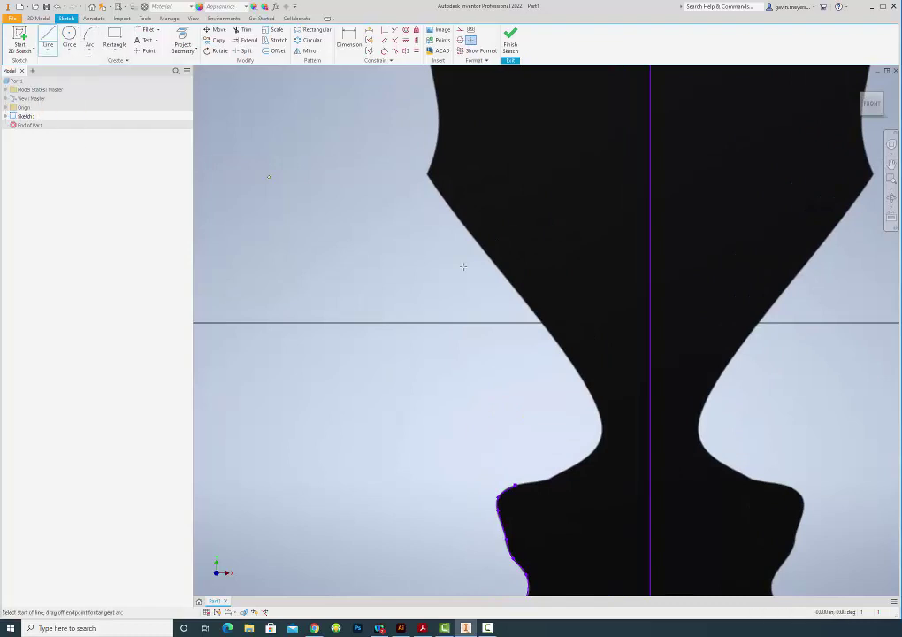
left_click(426, 174)
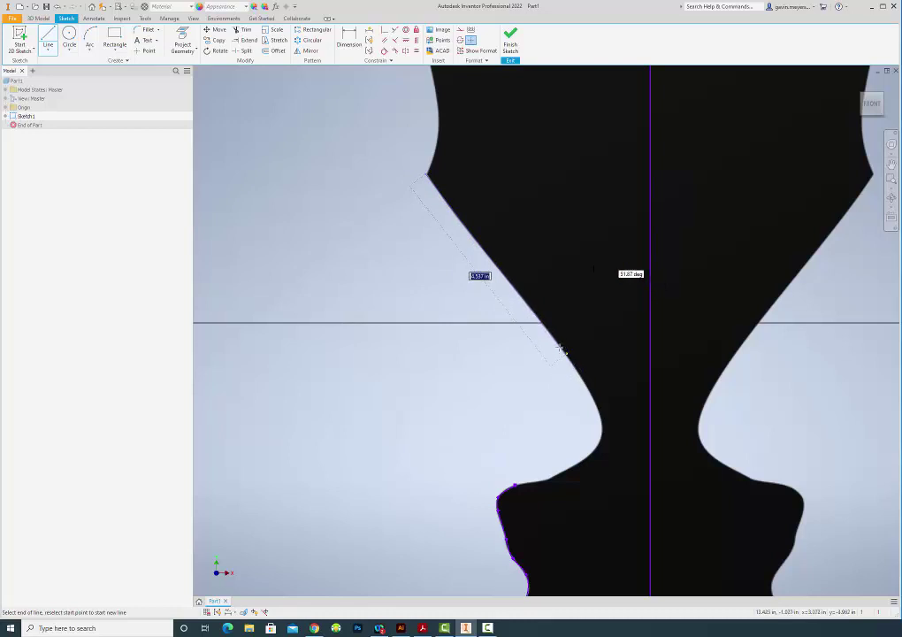
left_click(542, 324)
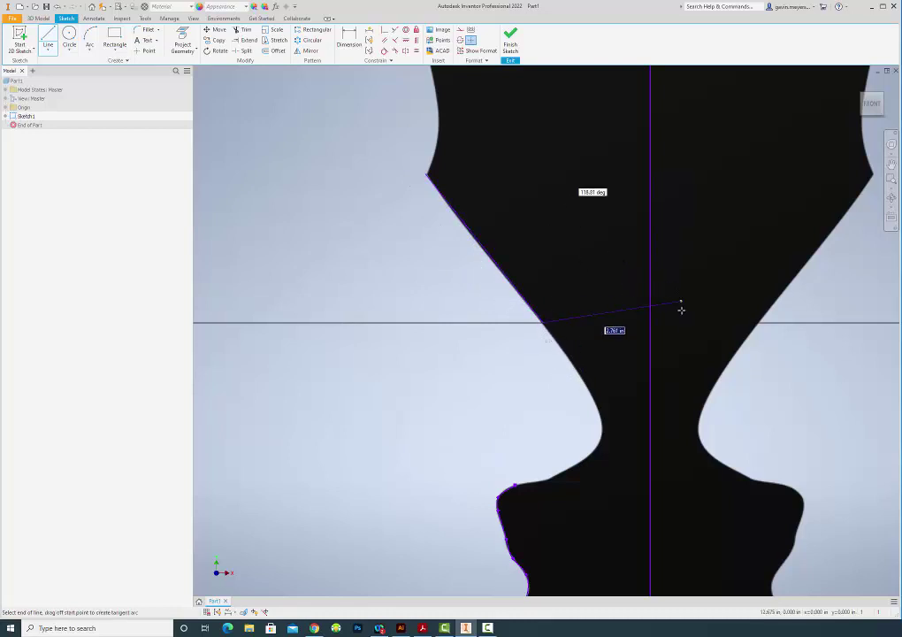
key("Escape")
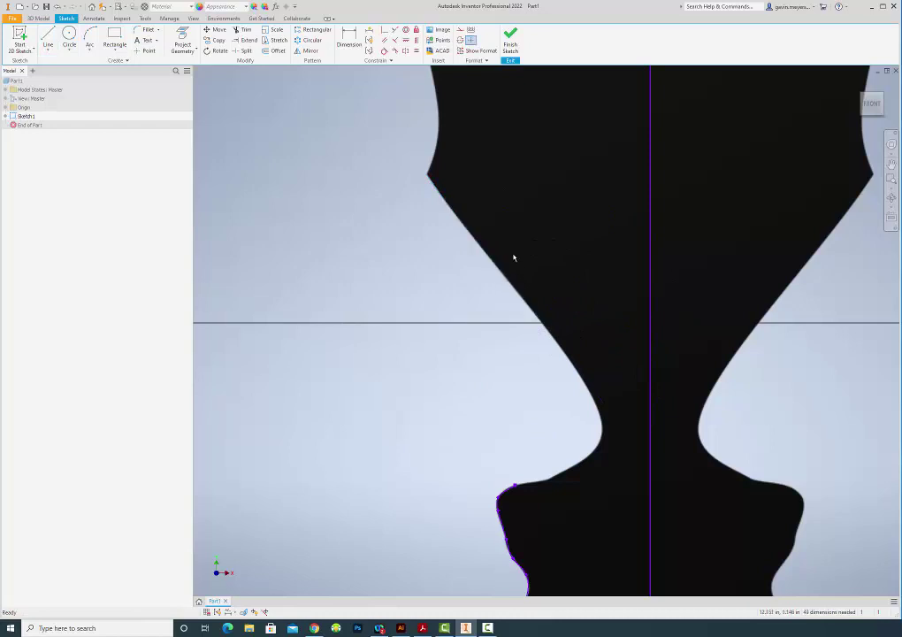
Draw a nine-point spline down the curving neck, ending at the top of the face profile
left_click(47, 51)
left_click(66, 100)
left_click(428, 174)
left_click(493, 259)
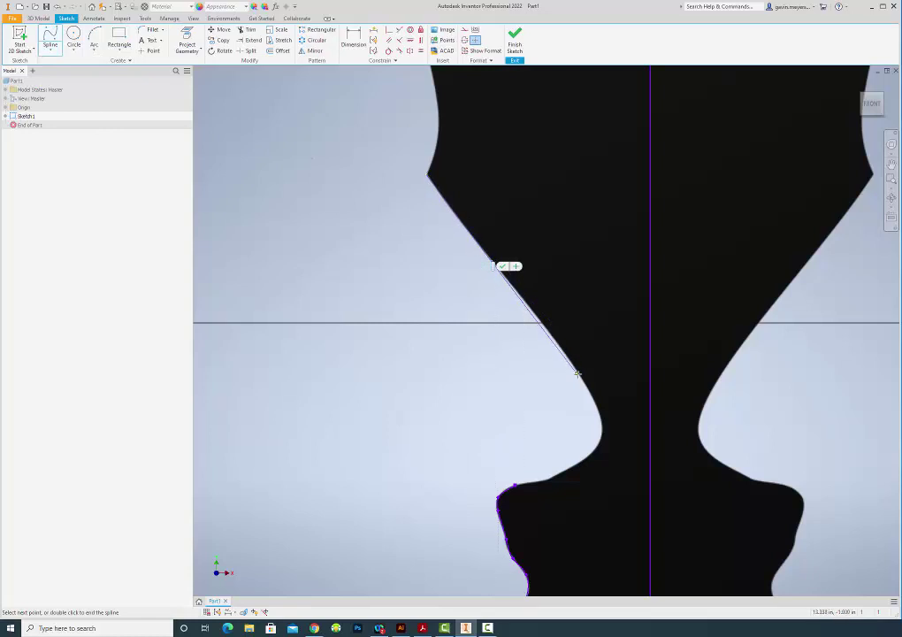
left_click(558, 337)
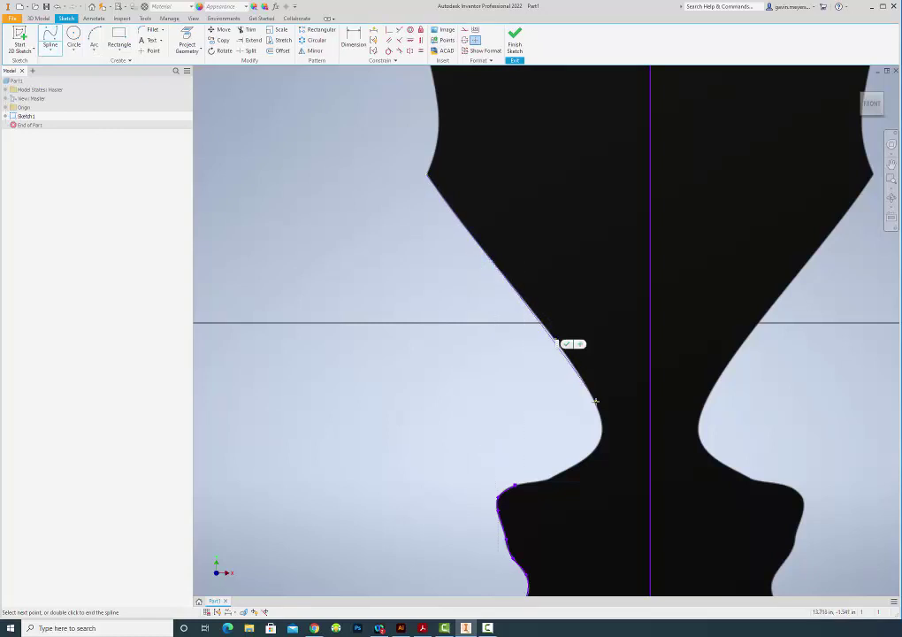
left_click(595, 400)
left_click(602, 427)
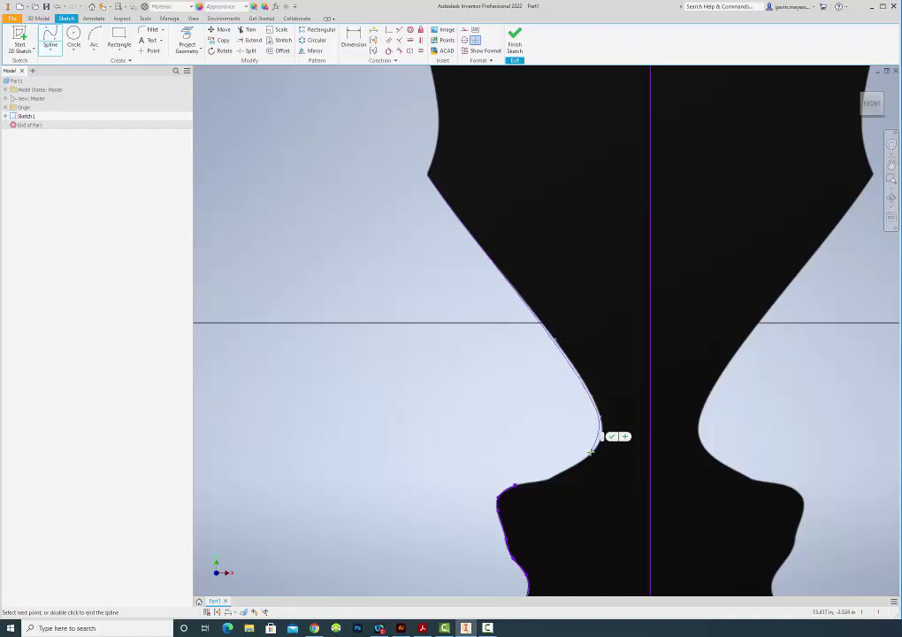
left_click(592, 457)
left_click(571, 467)
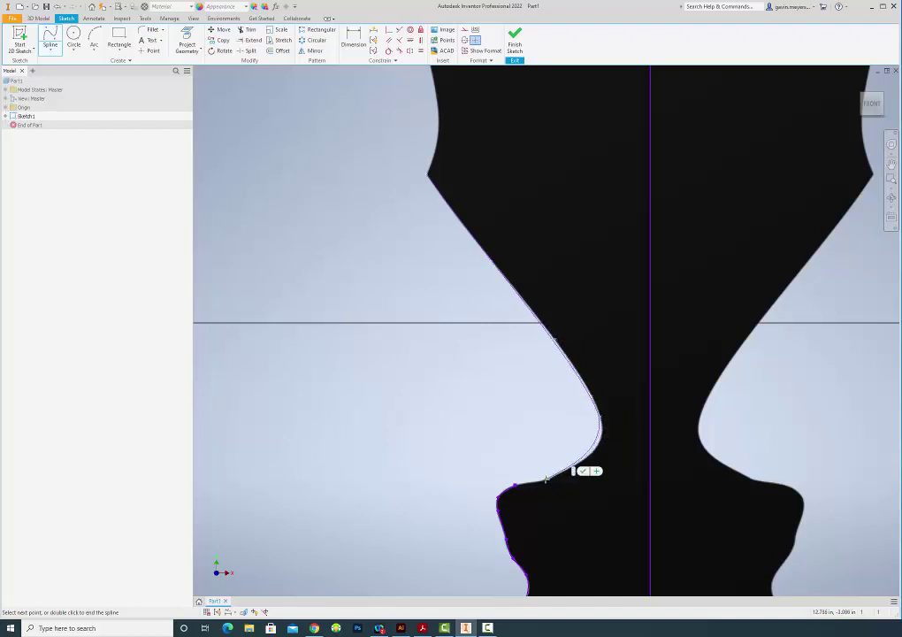
left_click(545, 481)
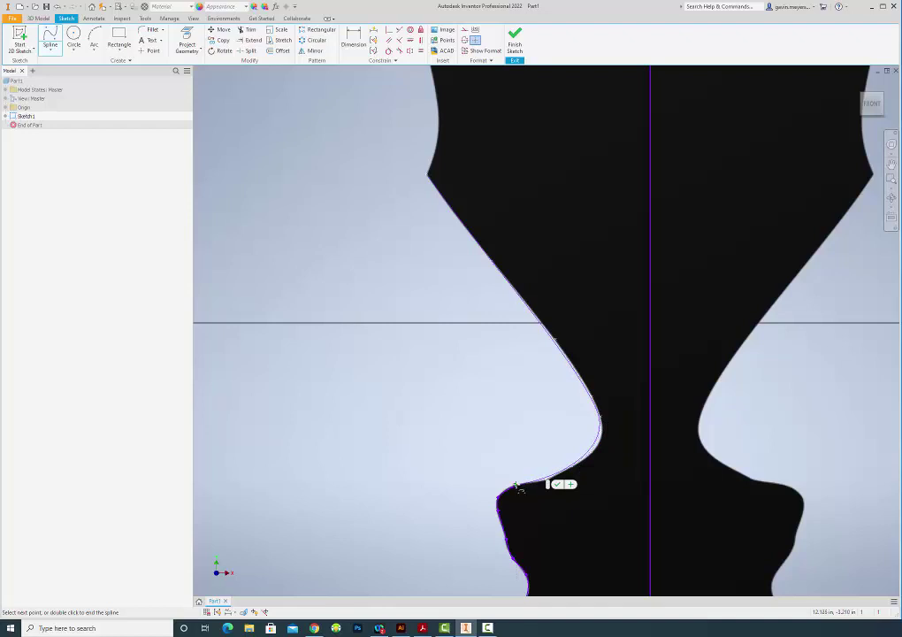
left_click(515, 486)
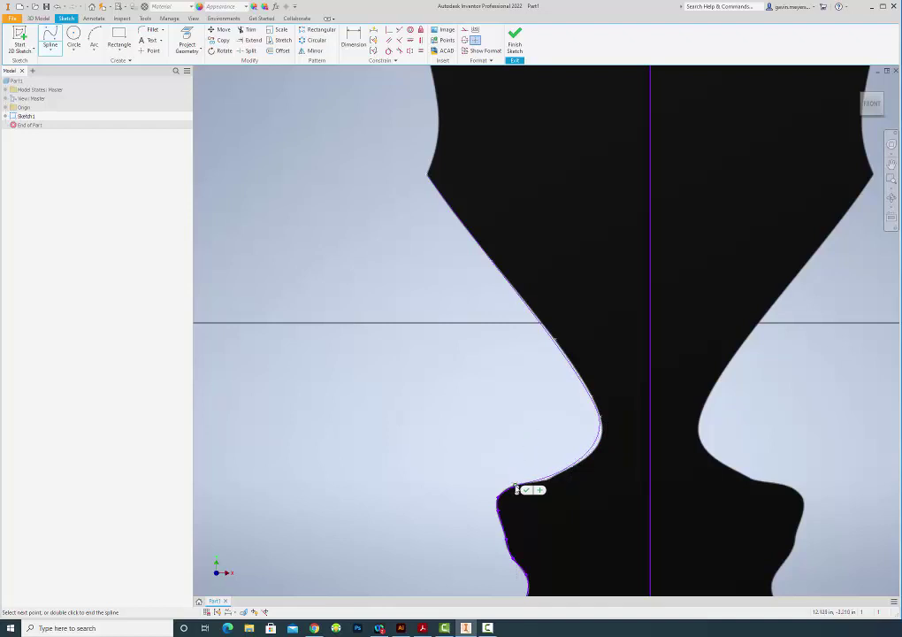
left_click(528, 490)
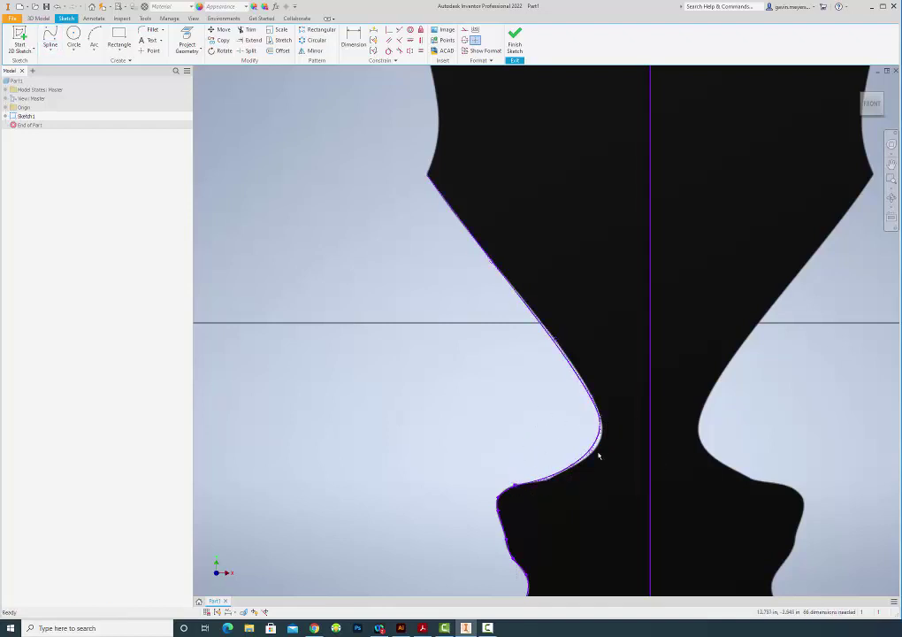
Drag the neck spline's lower fit point outward so its bend hugs the vase image's edge
scroll(598, 452, "down", 2)
scroll(596, 450, "up", 6)
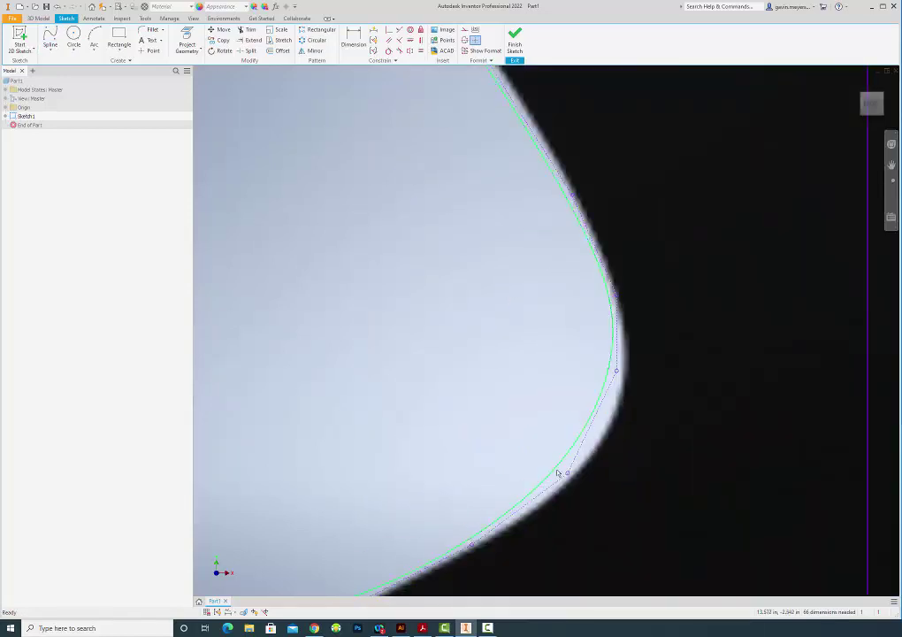
left_click_drag(569, 475, 606, 489)
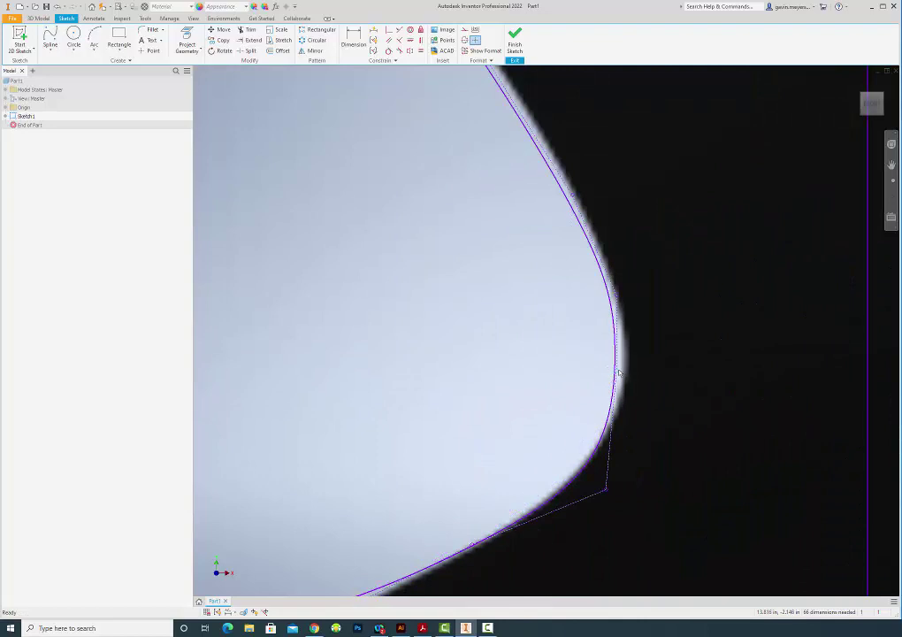
scroll(628, 365, "down", 3)
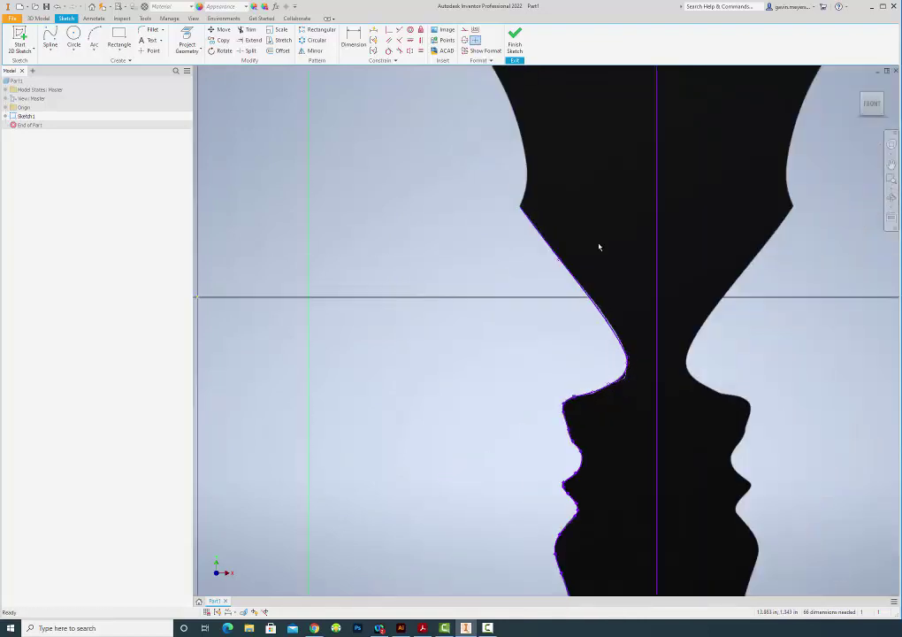
Trace the upper bowl with an interpolation spline from the shoulder corner up to the top-left rim corner
mouse_move(599, 247)
middle_mouse_down()
mouse_move(607, 419)
mouse_move(642, 445)
middle_mouse_up()
left_click(52, 51)
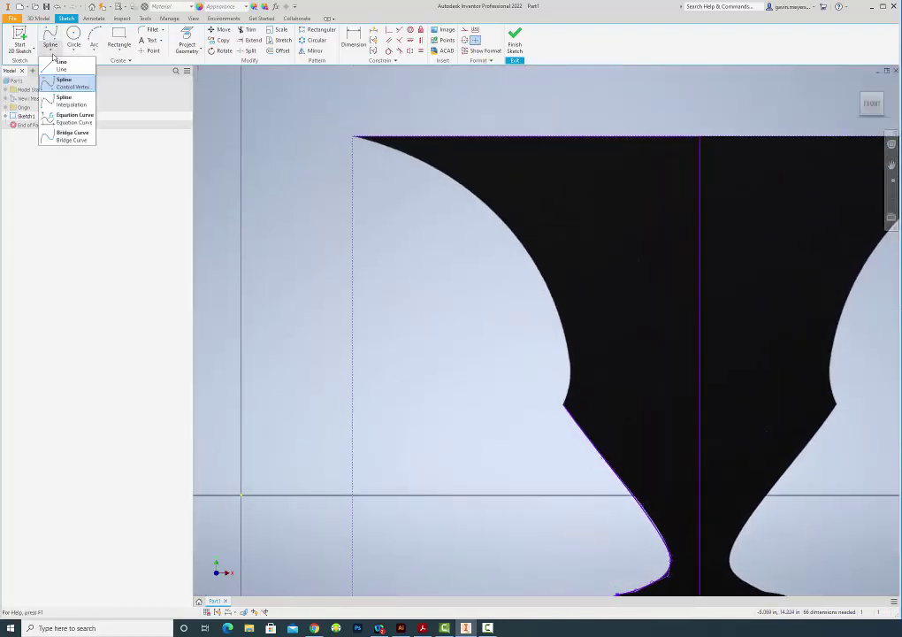
left_click(60, 100)
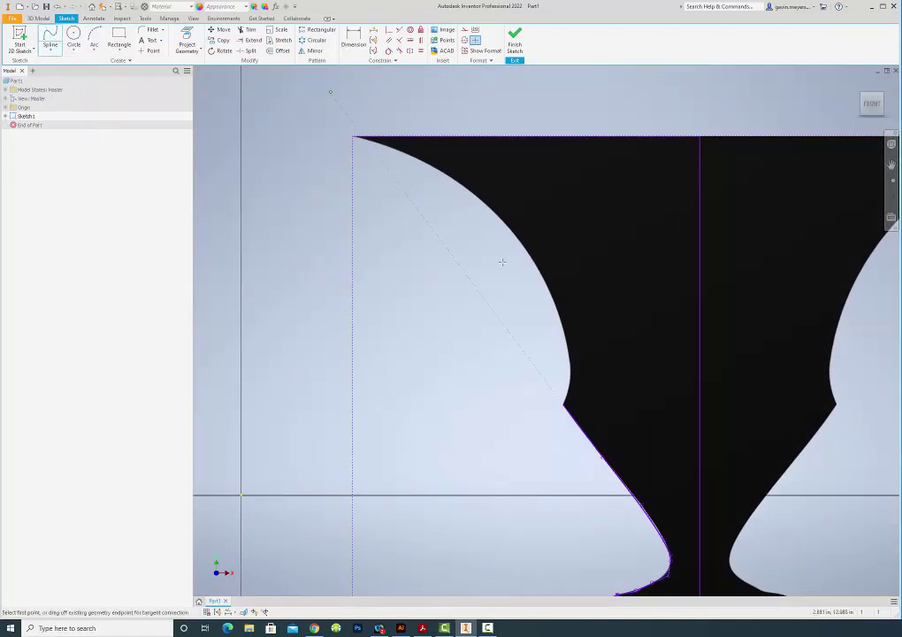
left_click(565, 401)
left_click(567, 344)
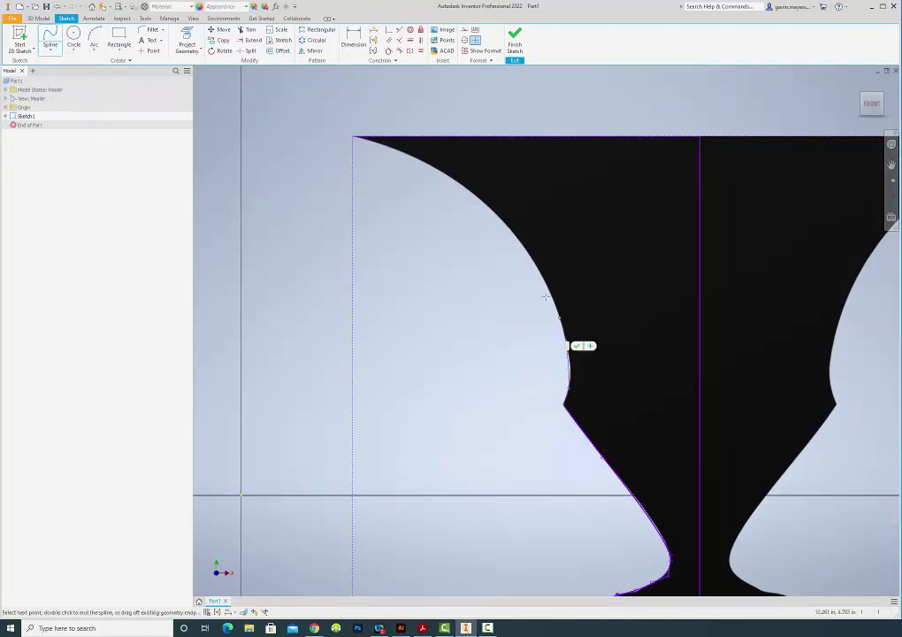
left_click(543, 282)
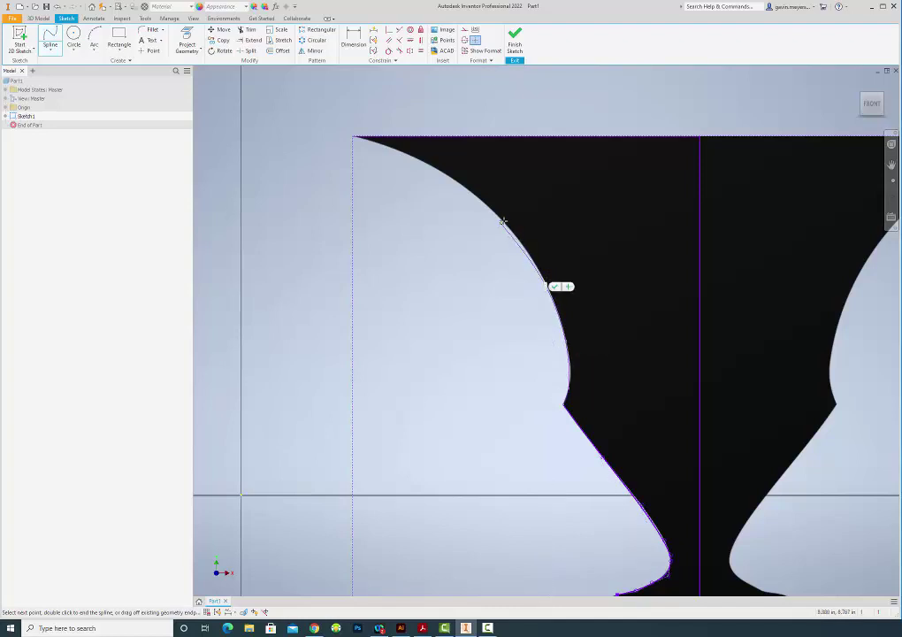
left_click(501, 220)
left_click(436, 168)
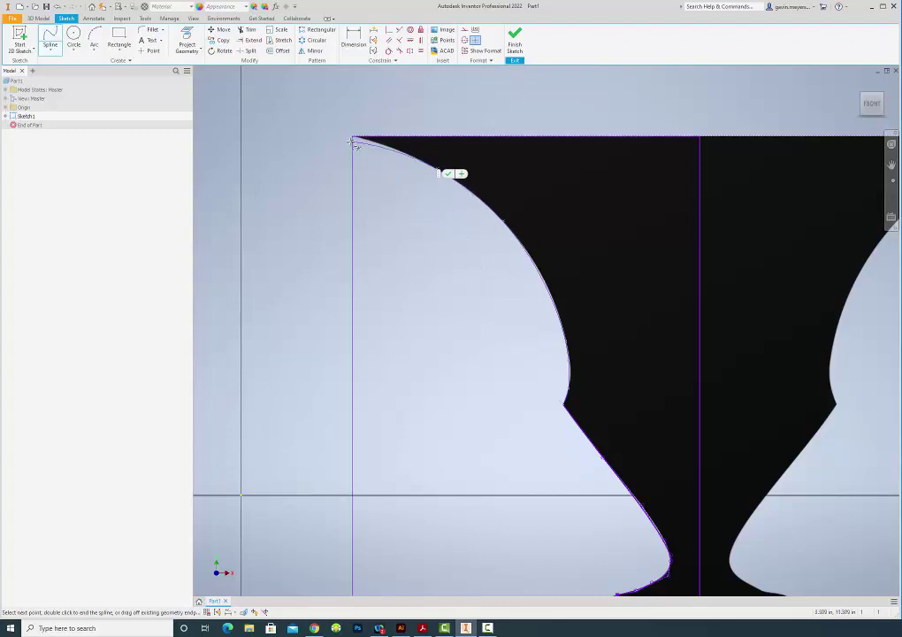
left_click(353, 137)
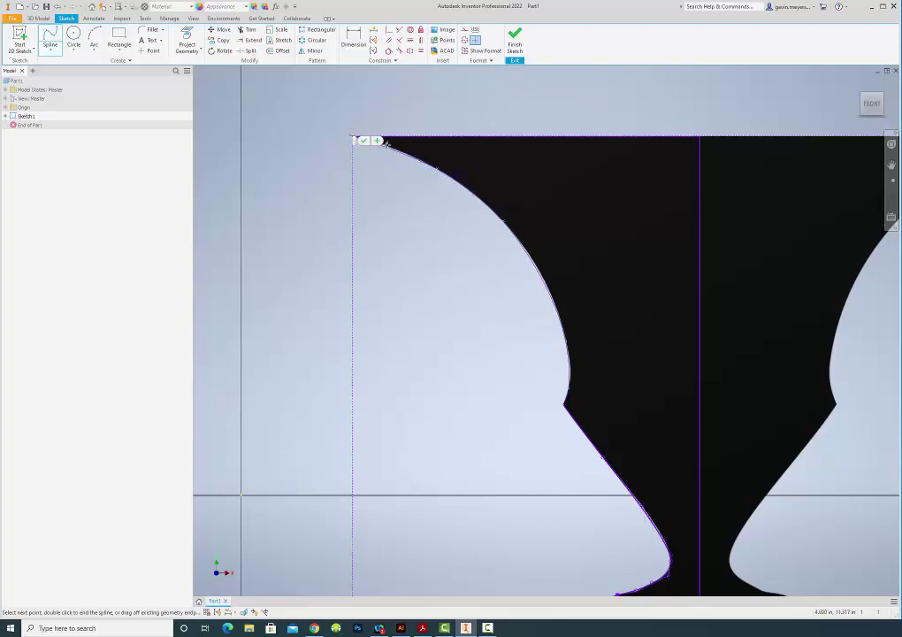
left_click(363, 141)
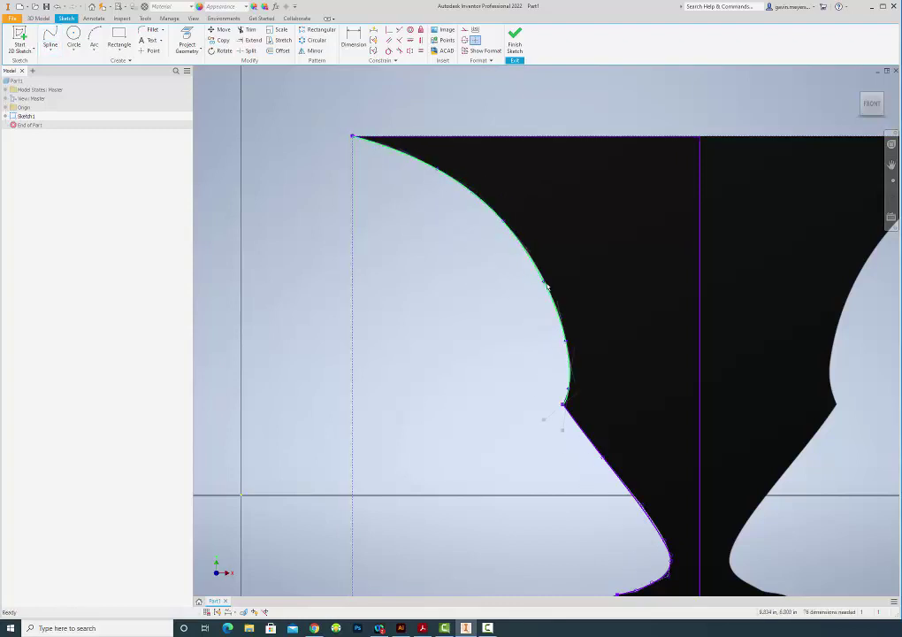
Nudge a bowl spline point onto the image edge, then zoom out to show the whole outline
left_click_drag(544, 284, 546, 280)
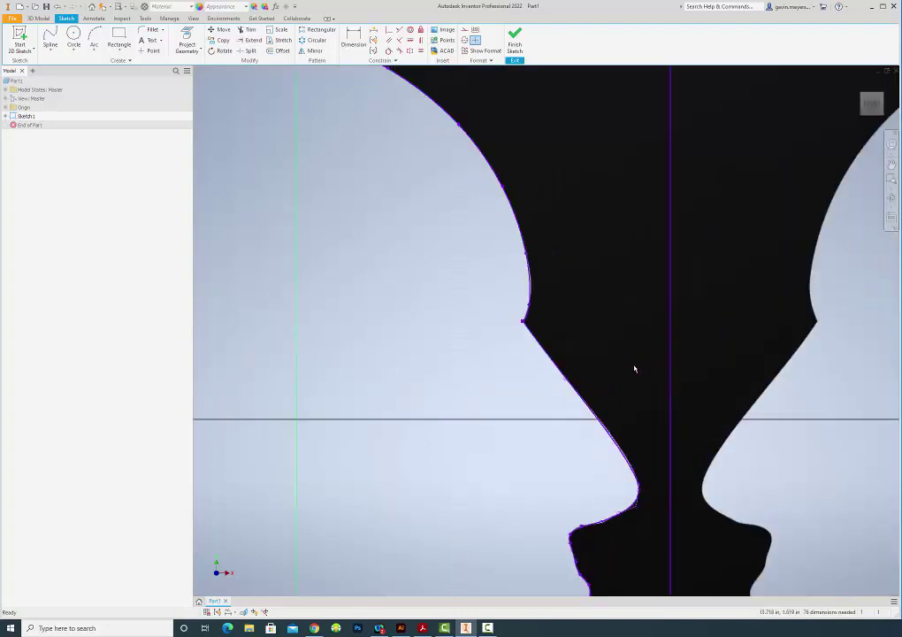
scroll(624, 367, "down", 8)
mouse_move(623, 370)
middle_mouse_down()
mouse_move(586, 271)
mouse_move(552, 412)
middle_mouse_up()
scroll(587, 281, "down", 3)
scroll(590, 283, "up", 8)
scroll(587, 381, "down", 6)
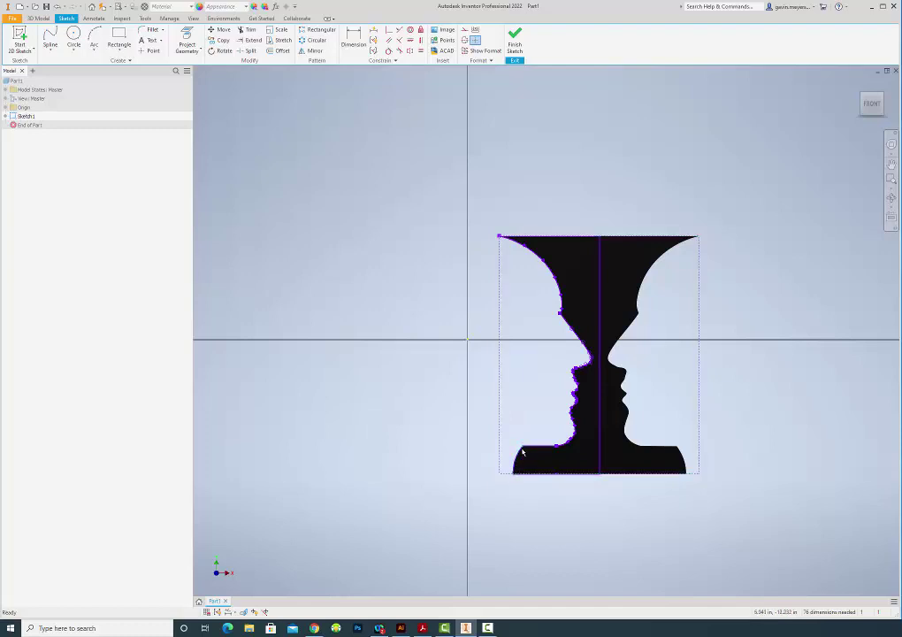
scroll(520, 459, "up", 5)
scroll(527, 403, "up", 3)
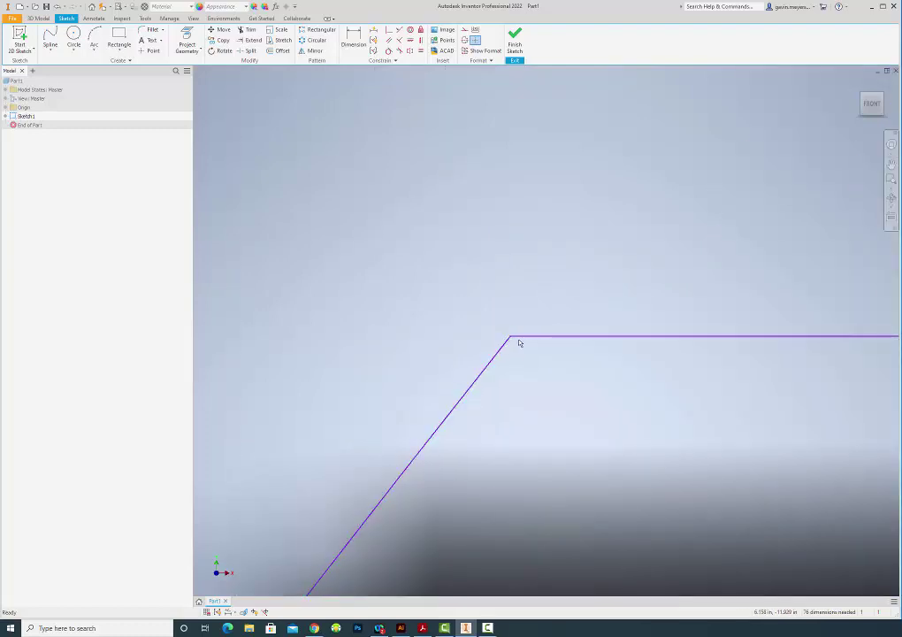
scroll(515, 345, "down", 8)
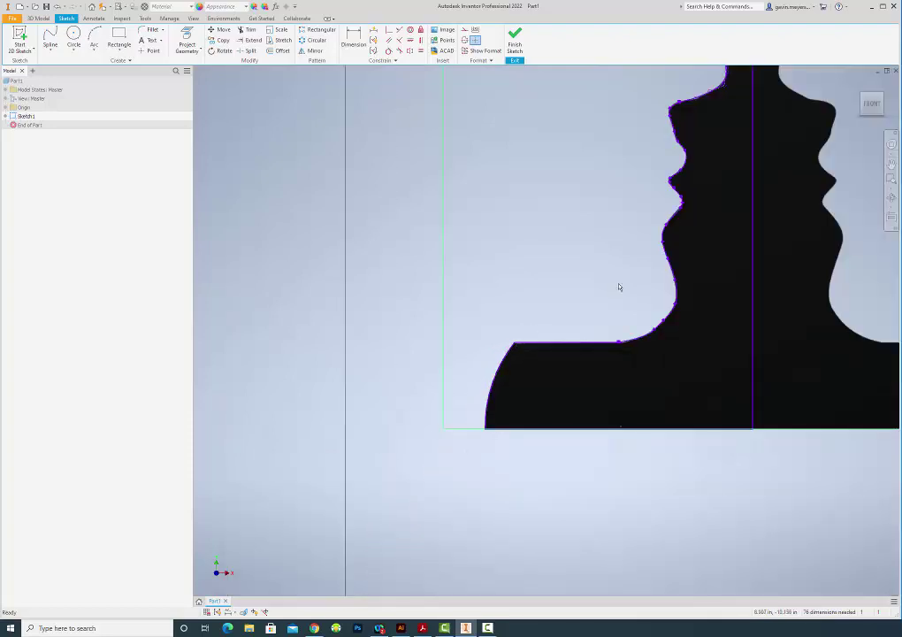
scroll(591, 530, "down", 3)
scroll(619, 509, "up", 10)
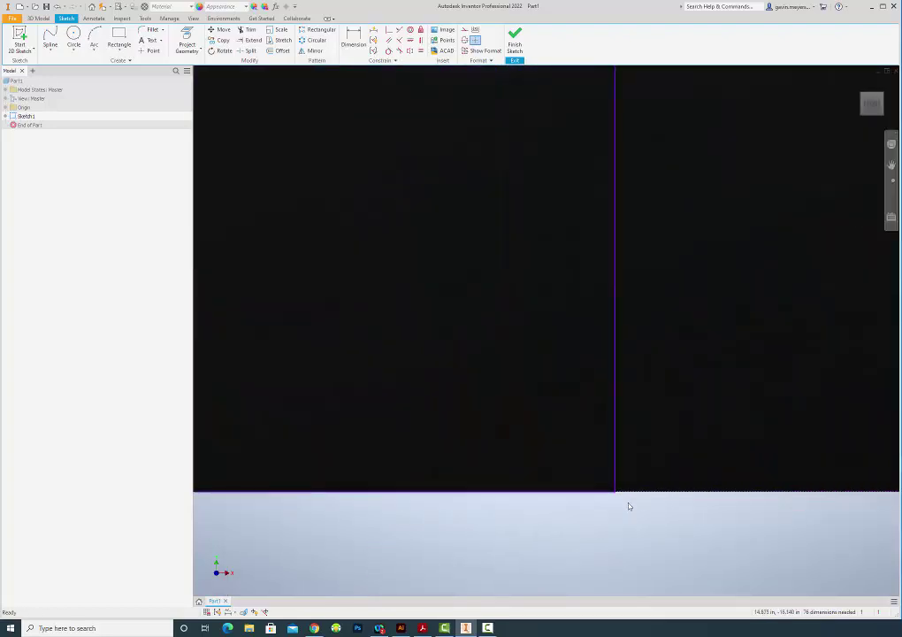
scroll(541, 457, "down", 8)
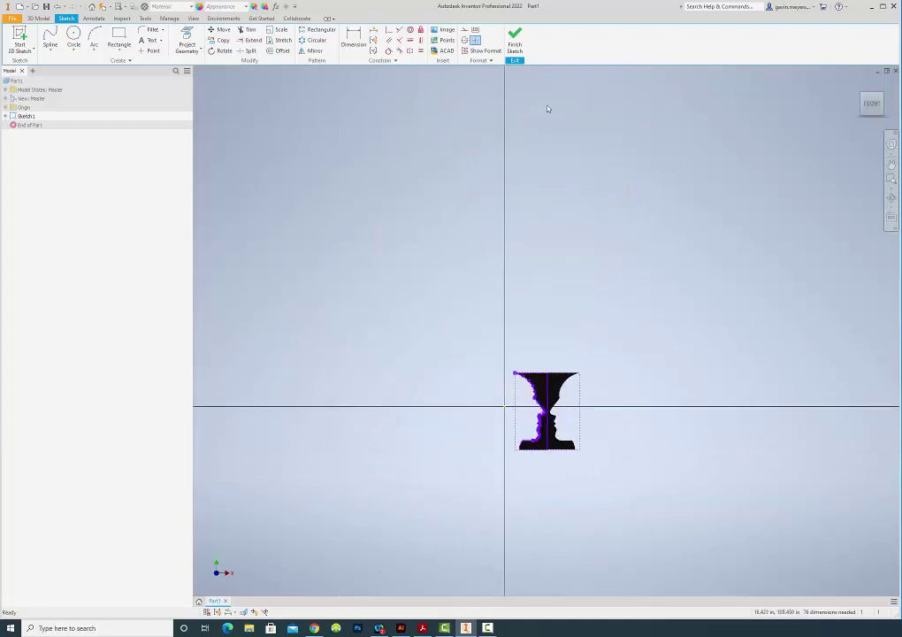
Leave the sketch, return to the home view, and hide Image1 under Sketch1
key("ctrl+z")
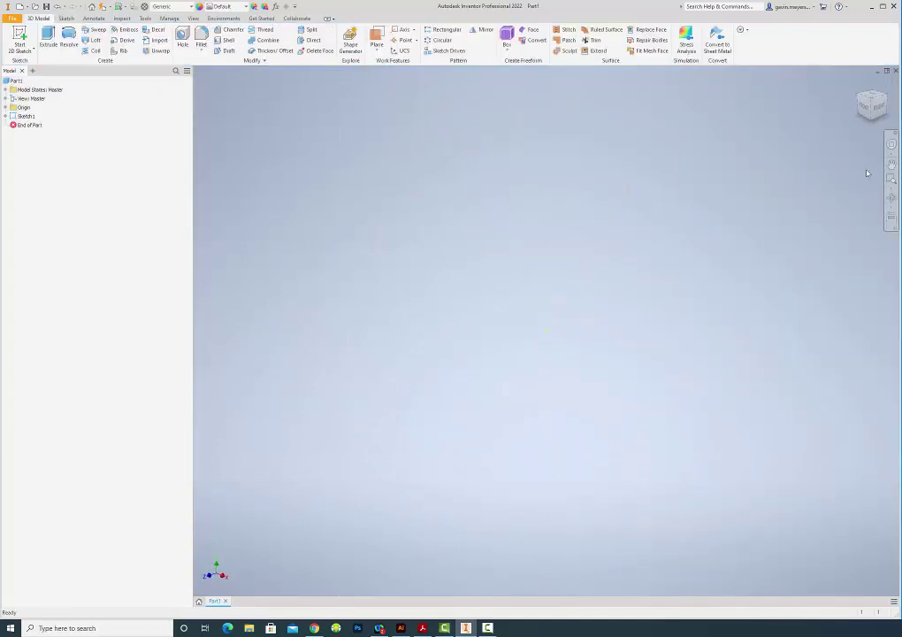
left_click(858, 86)
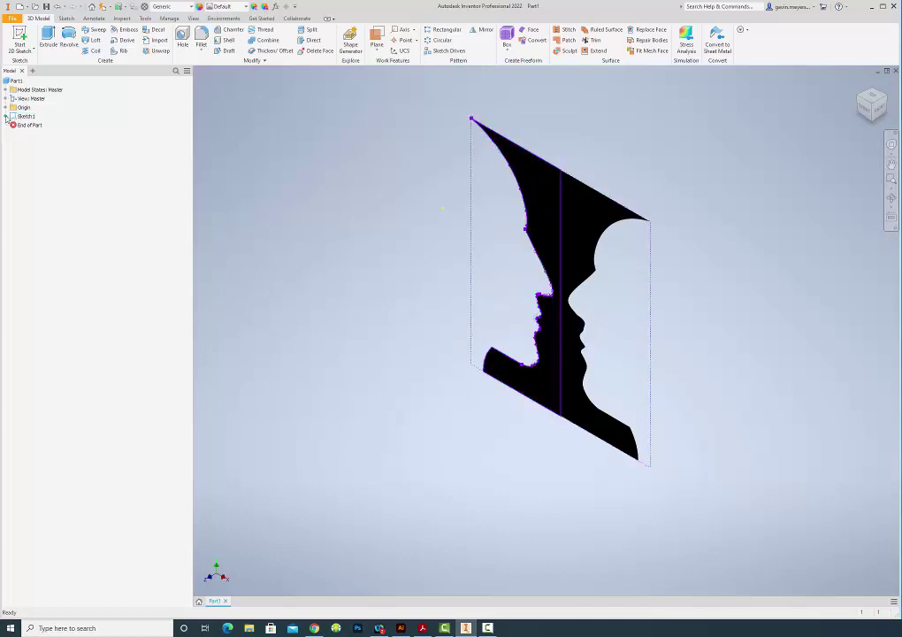
left_click(6, 117)
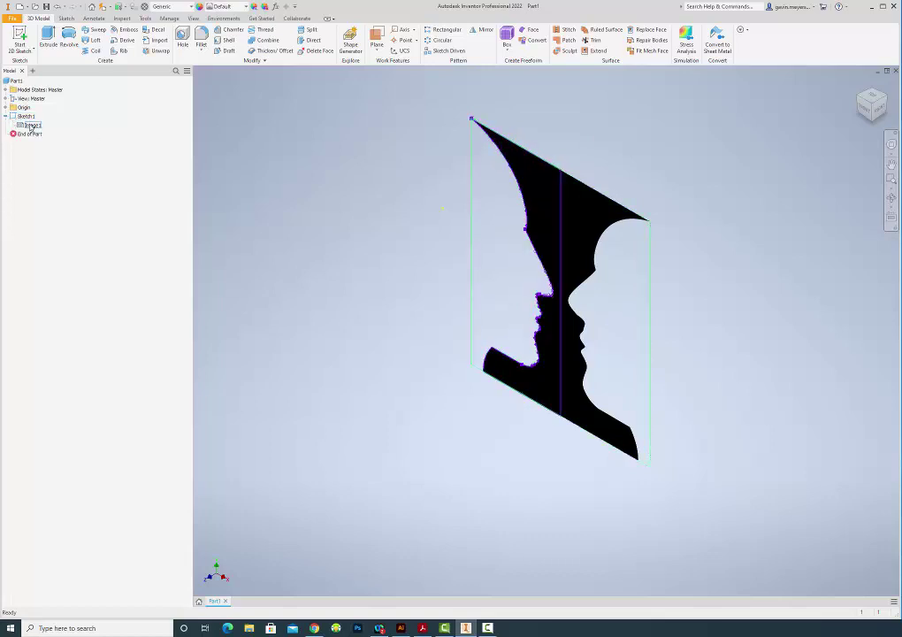
left_click(31, 125)
right_click(24, 128)
left_click(41, 170)
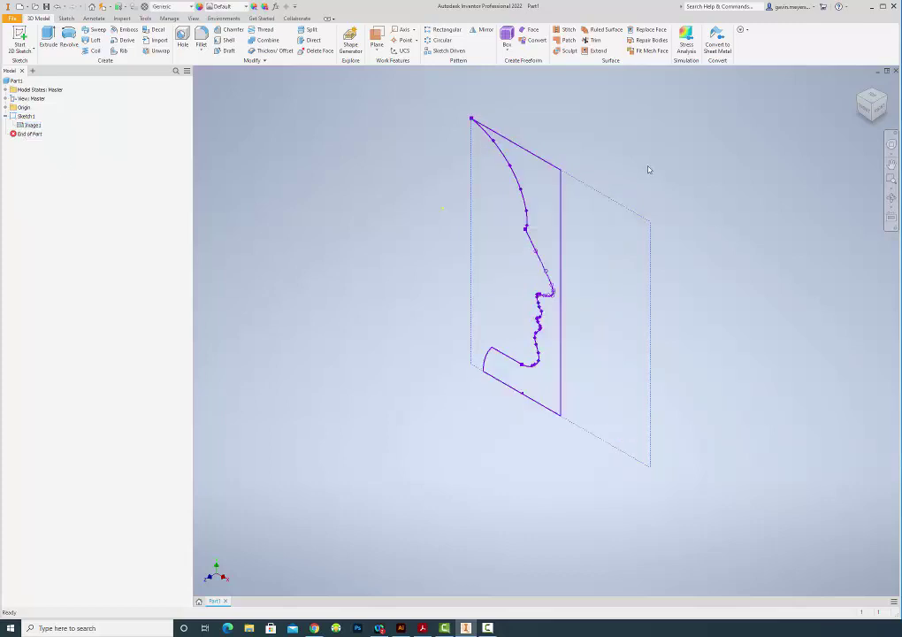
Make Image1 visible again, then hide it once more so only the outline shows
left_click(35, 127)
right_click(34, 126)
left_click(42, 171)
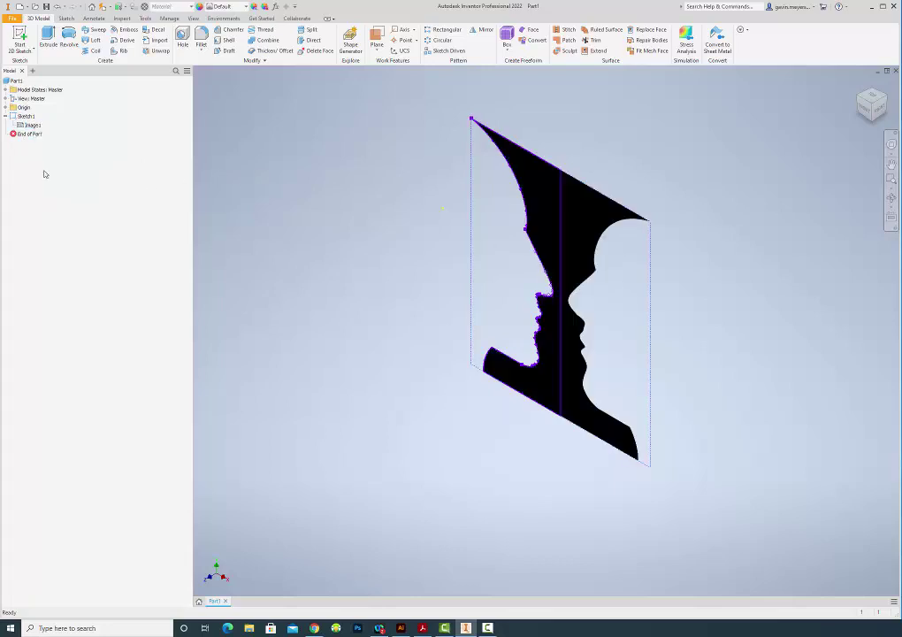
right_click(29, 127)
left_click(42, 172)
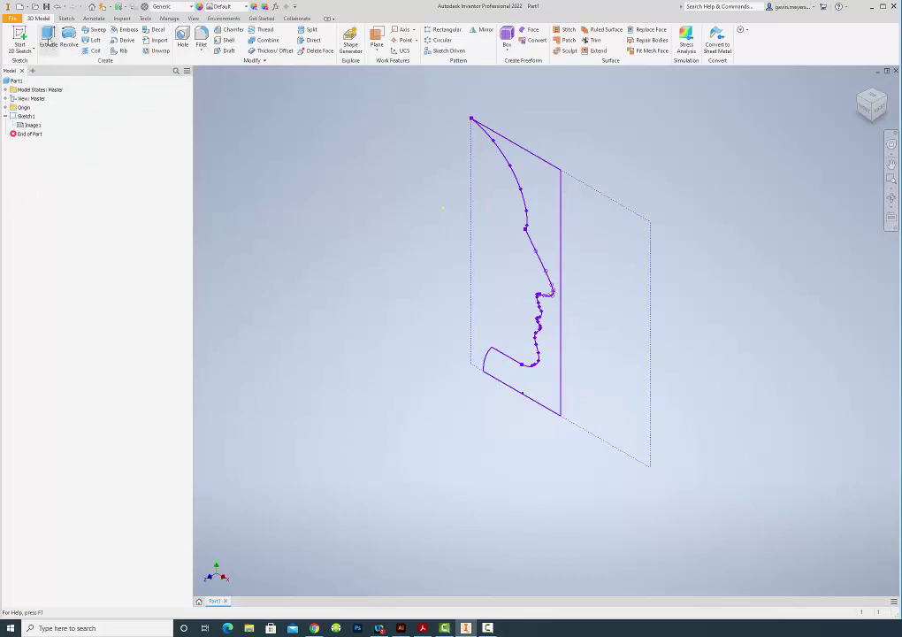
Revolve the traced profile 360° about its straight edge into Revolution1 and inspect it from several views
left_click(68, 37)
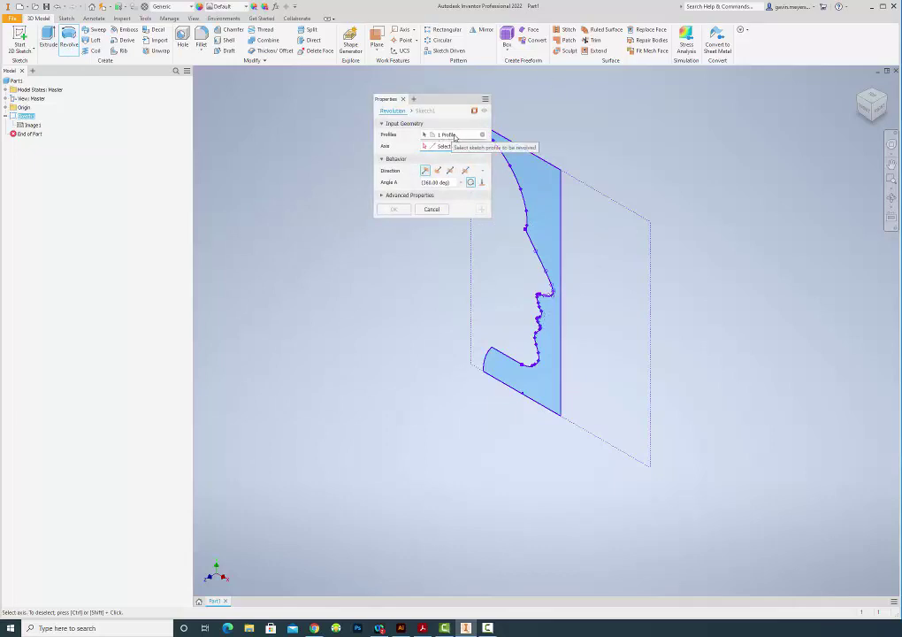
left_click(454, 137)
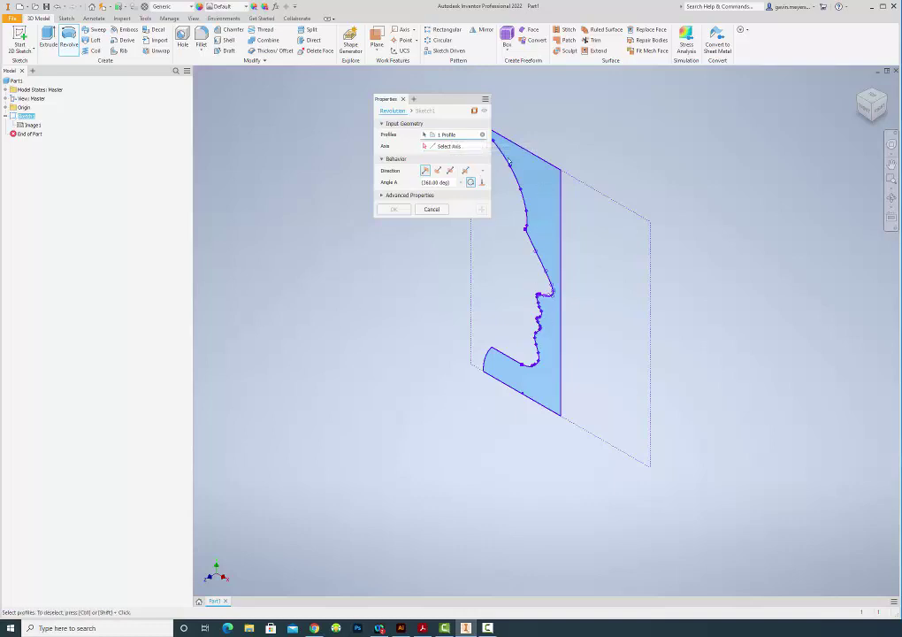
left_click(458, 146)
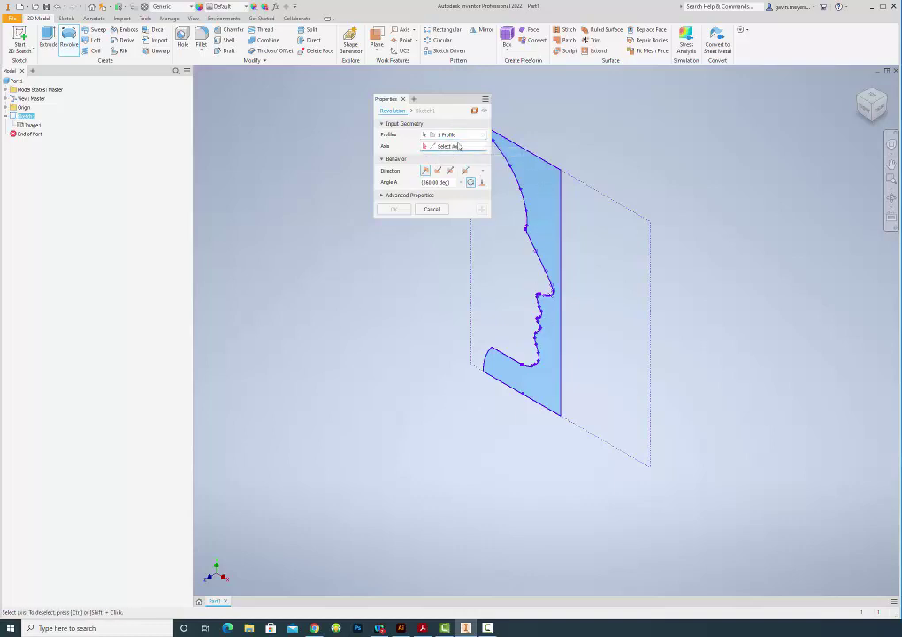
left_click(561, 221)
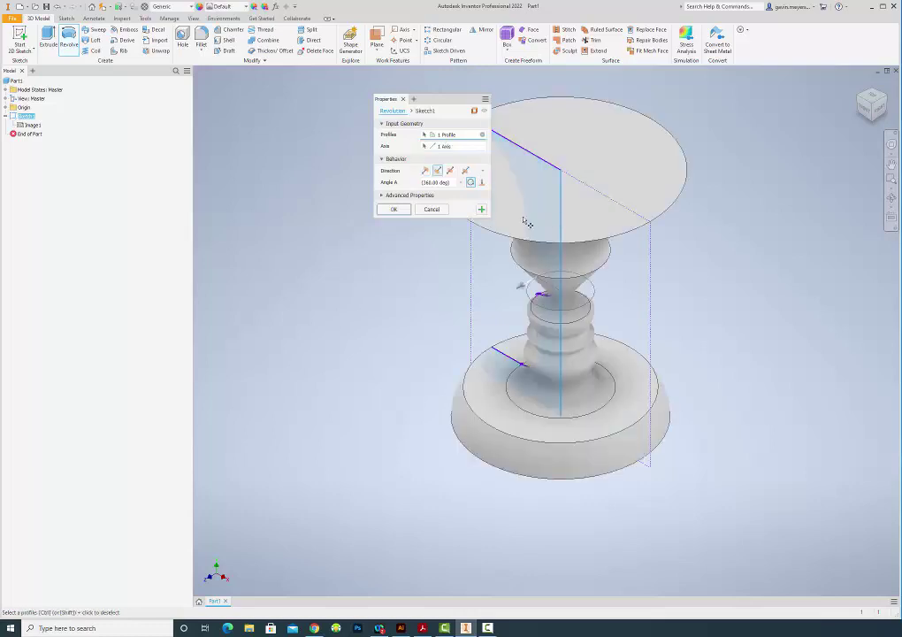
left_click(395, 209)
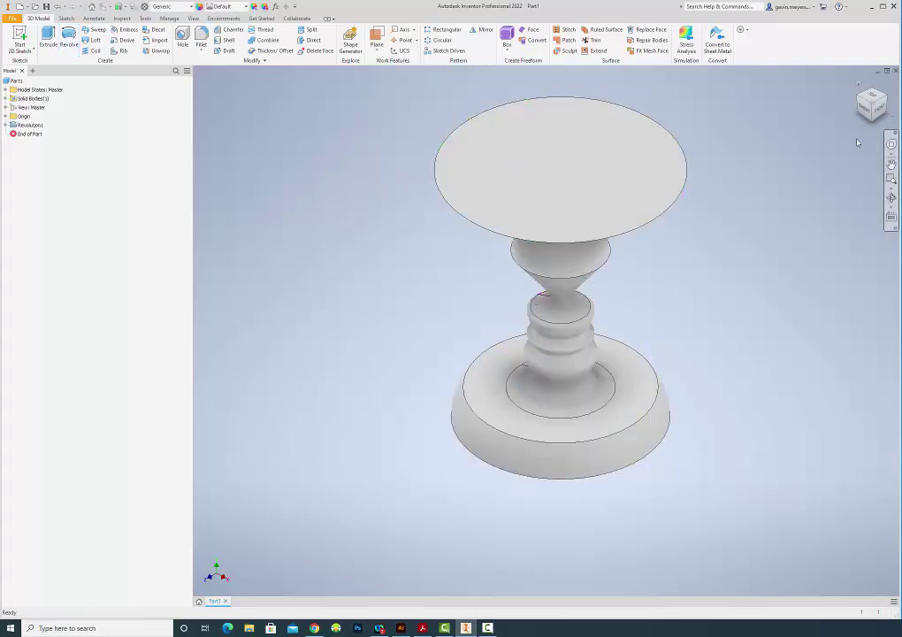
middle_click_drag(856, 142, 802, 175, "shift")
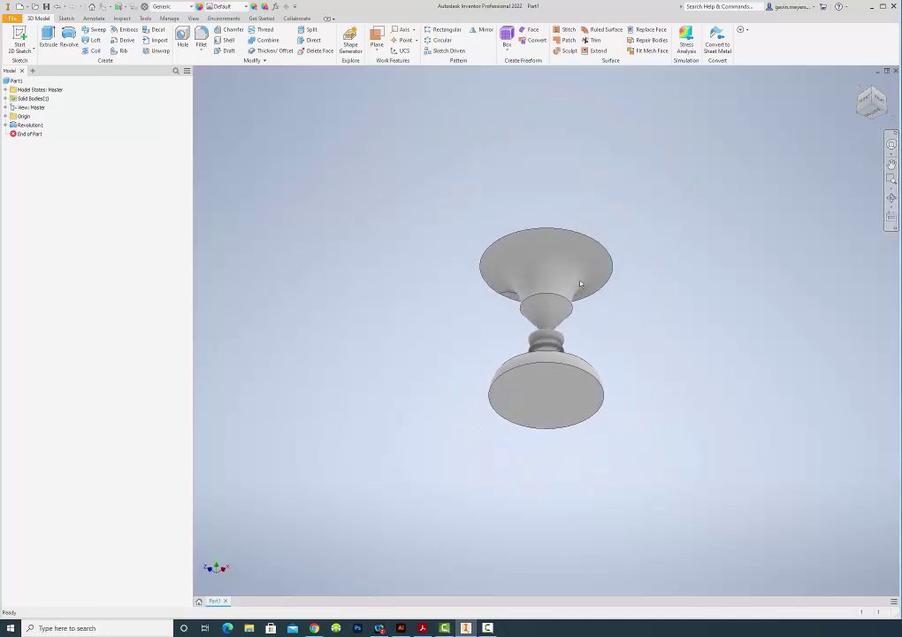
left_click(858, 113)
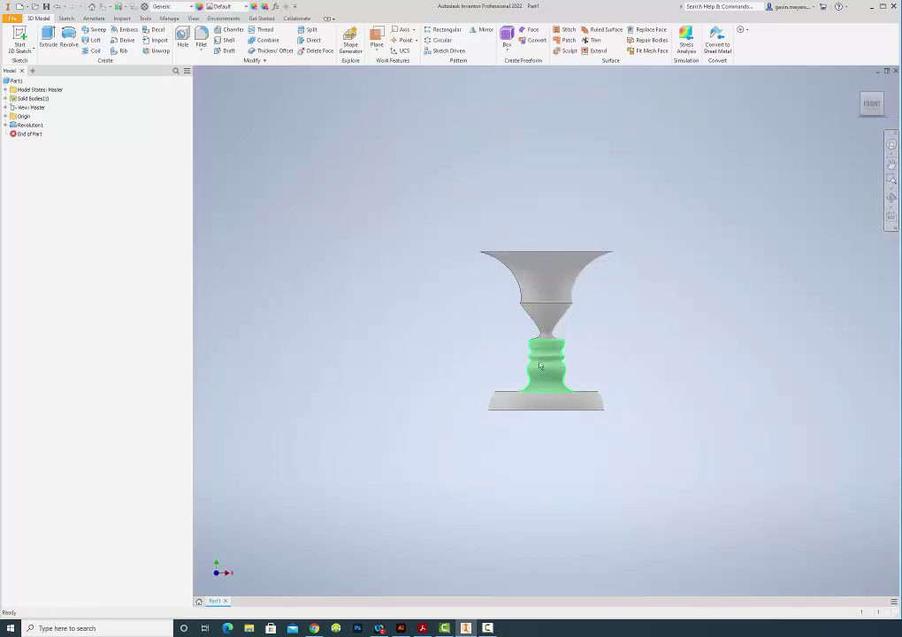
key("F6")
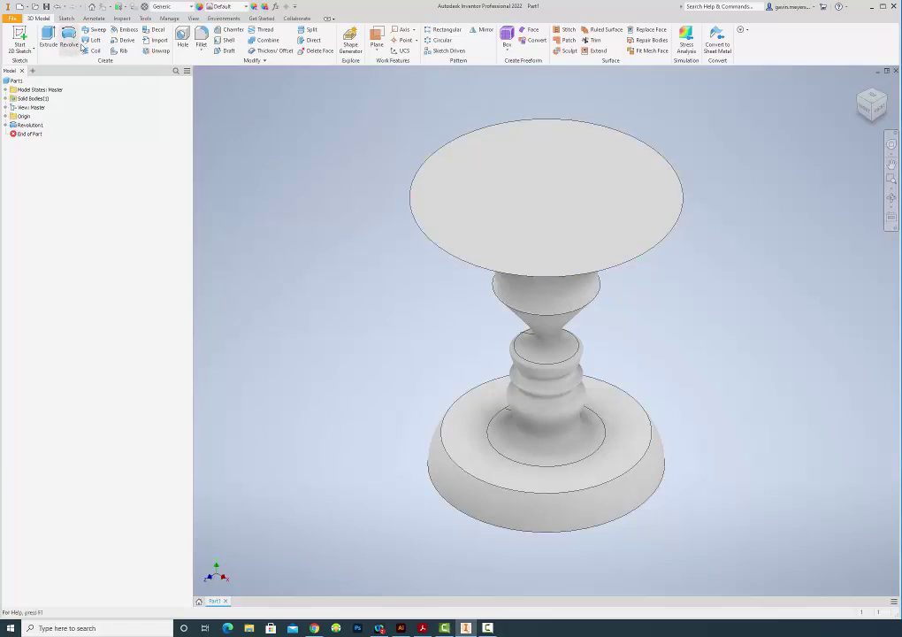
Shell the vase with its top face removed to create an open Shell1
left_click(228, 40)
left_click(521, 186)
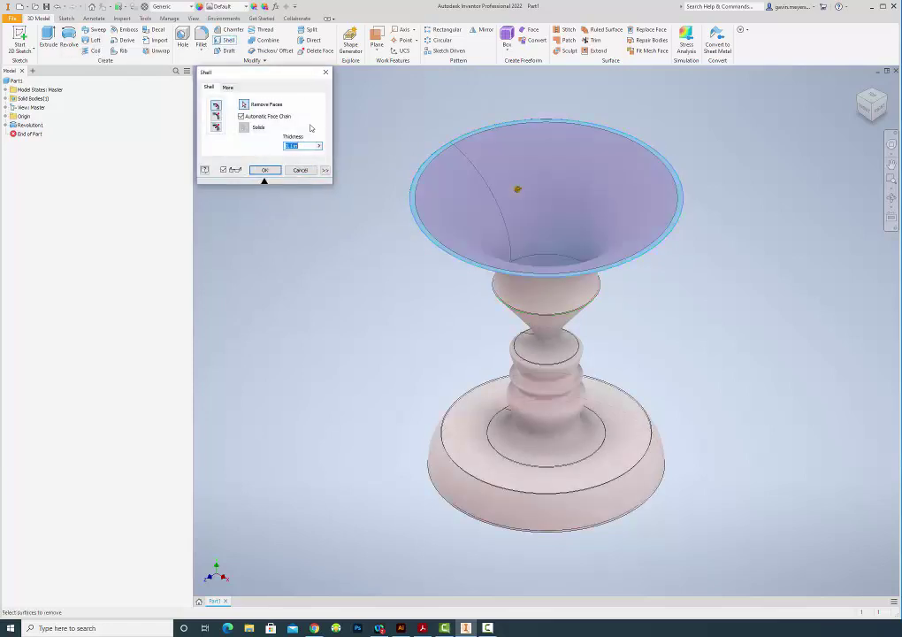
left_click(264, 170)
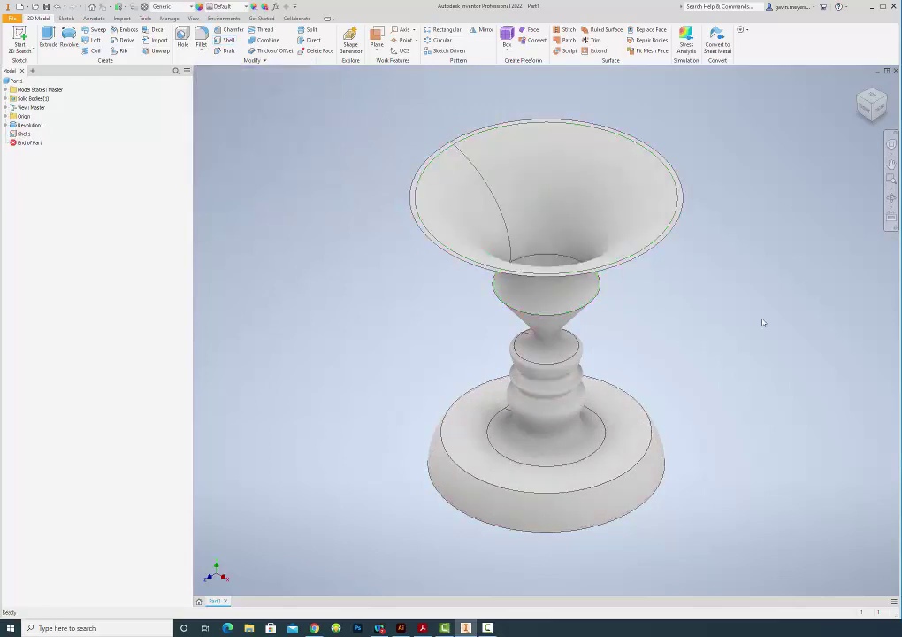
left_click(865, 97)
left_click(858, 85)
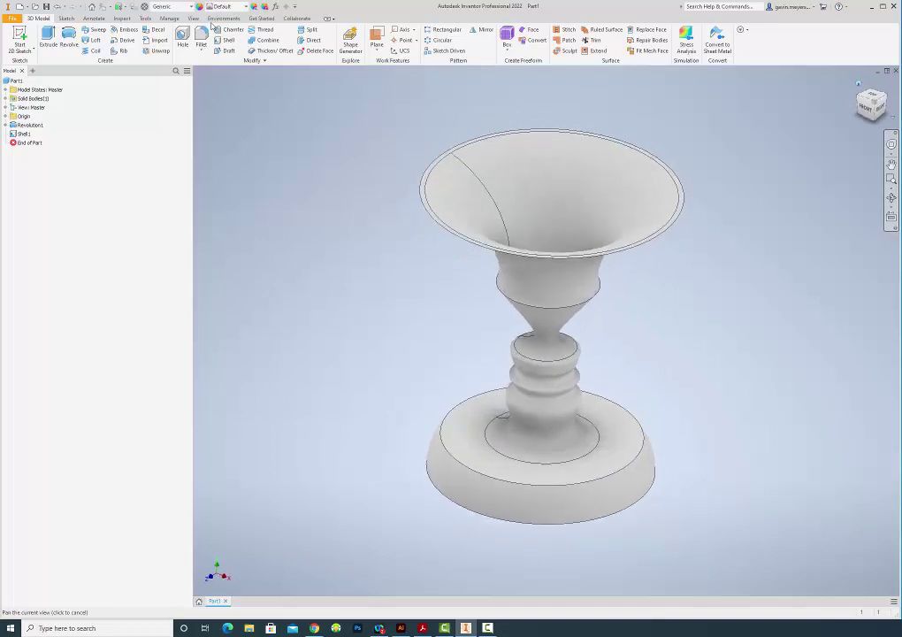
Apply the Clear - Blue appearance and view the vase from the front
left_click(246, 7)
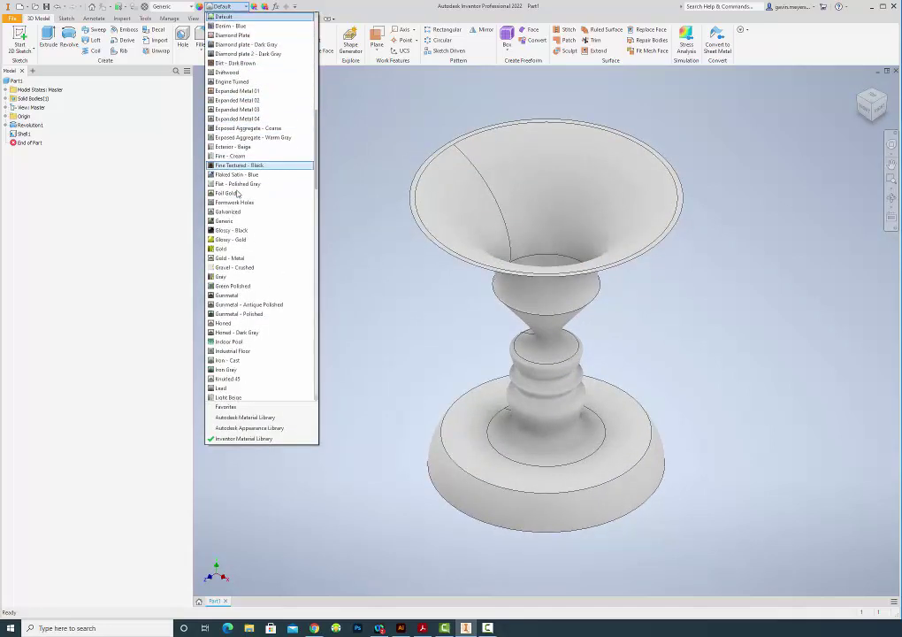
scroll(234, 120, "up", 8)
left_click(235, 112)
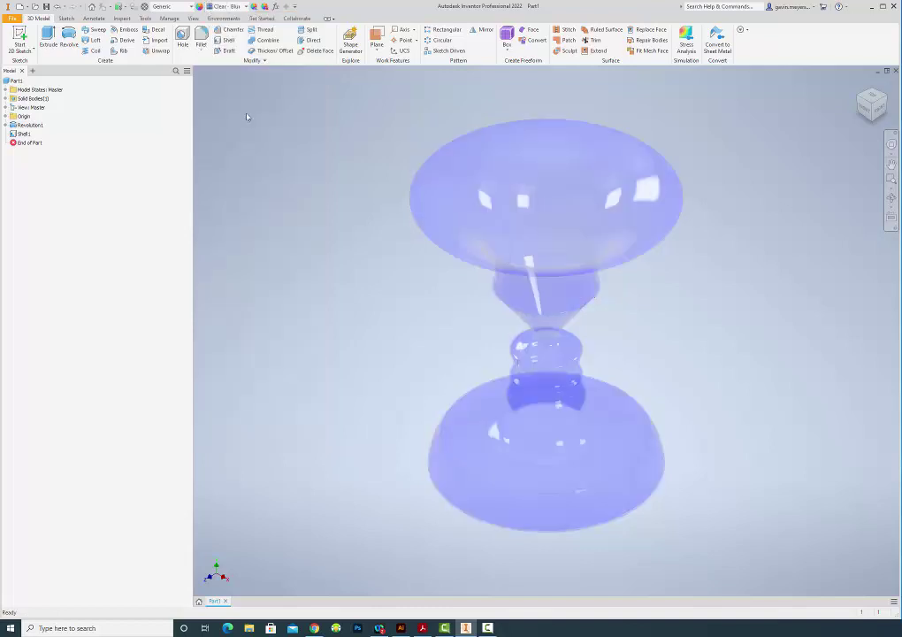
left_click(866, 110)
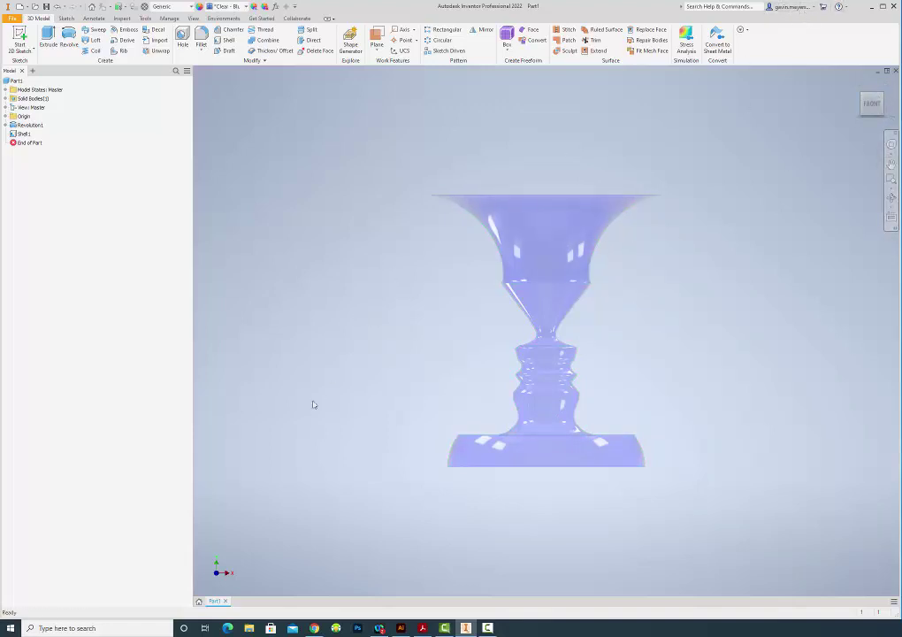
Launch Snipping Tool from the Windows search using 'snip'
left_click(51, 628)
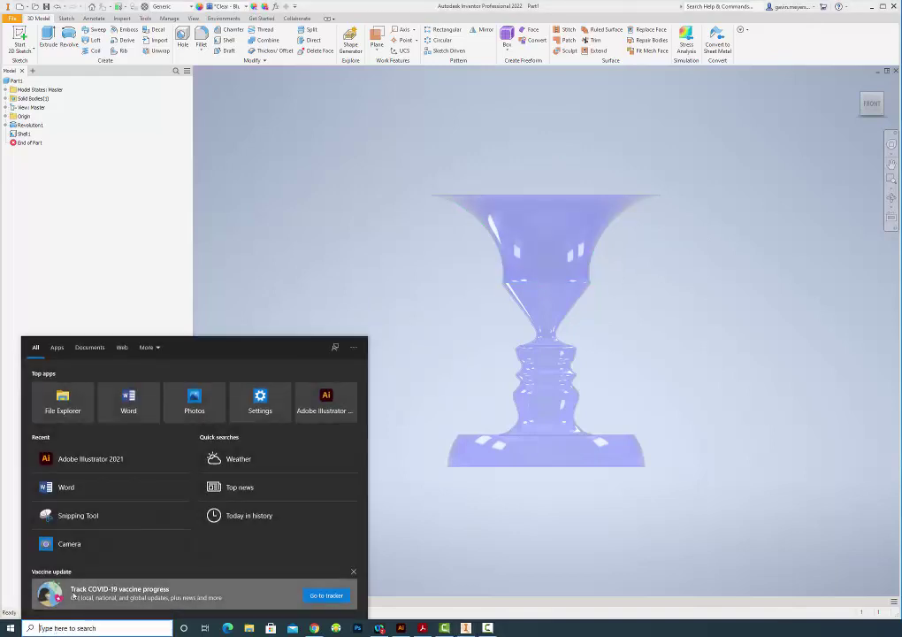
type("snip")
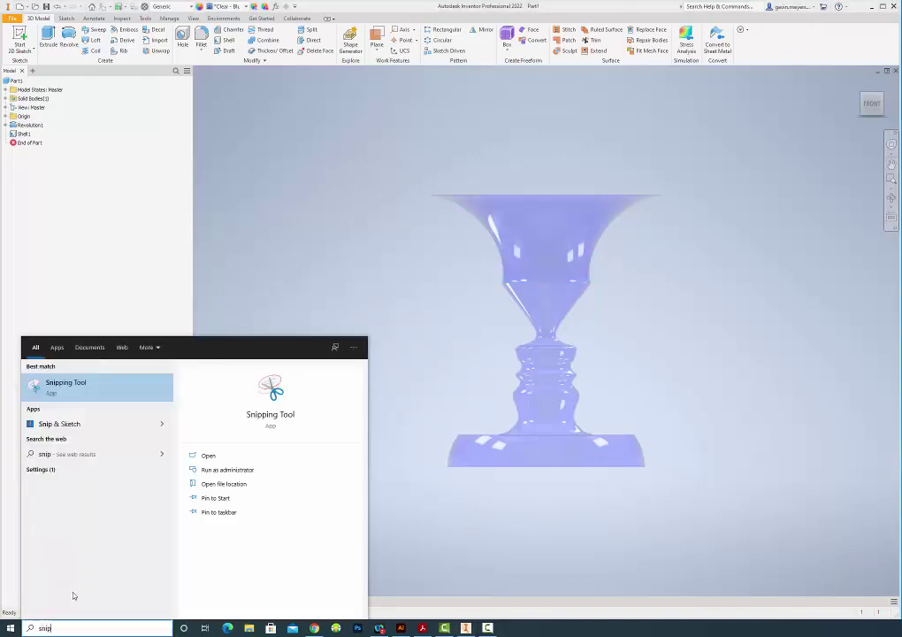
left_click(65, 383)
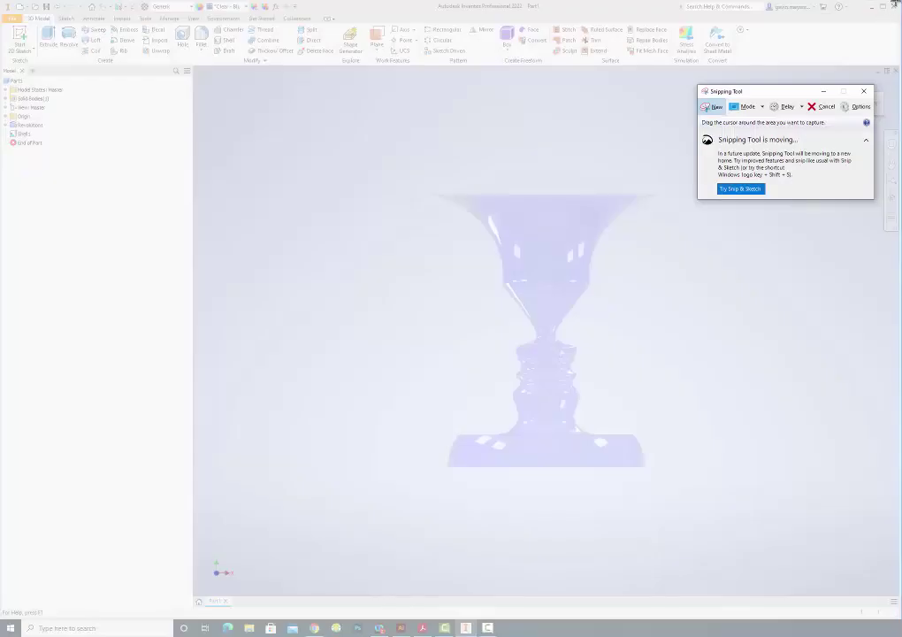
Snip the Inventor window showing the blue vase, save it, and close Snipping Tool
left_click(715, 107)
left_click_drag(257, 573, 145, 610)
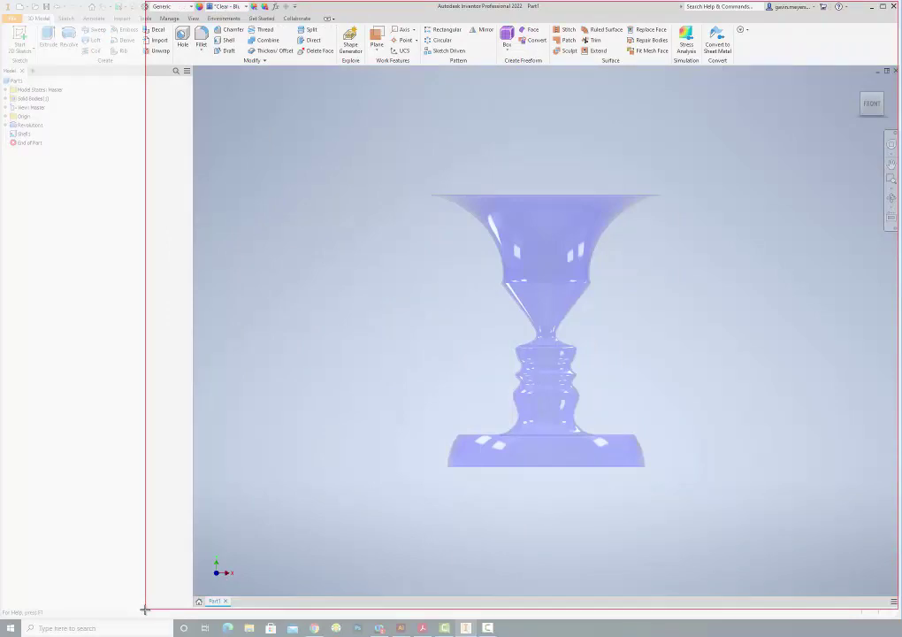
left_click_drag(145, 610, 145, 610)
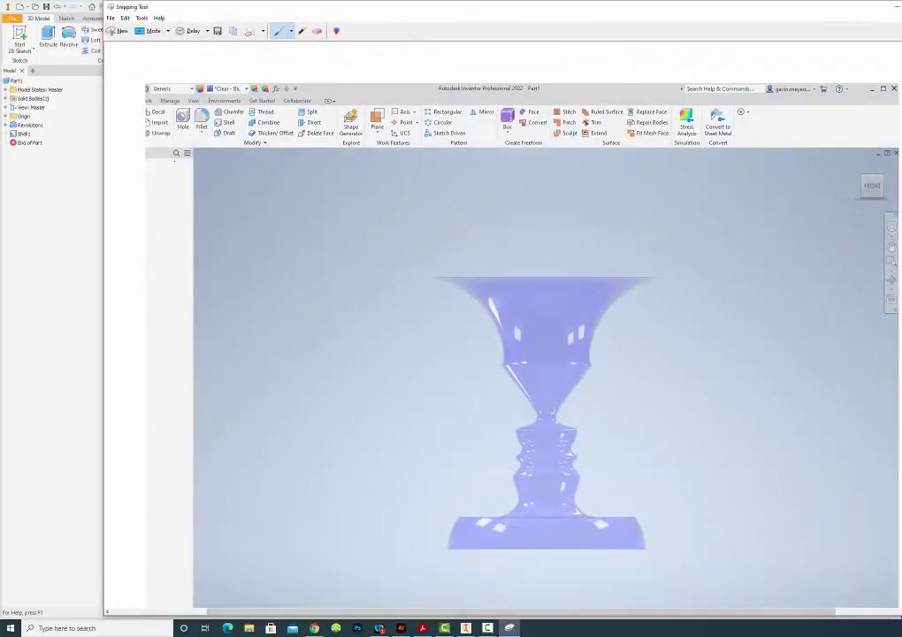
left_click(217, 35)
key("alt+F4")
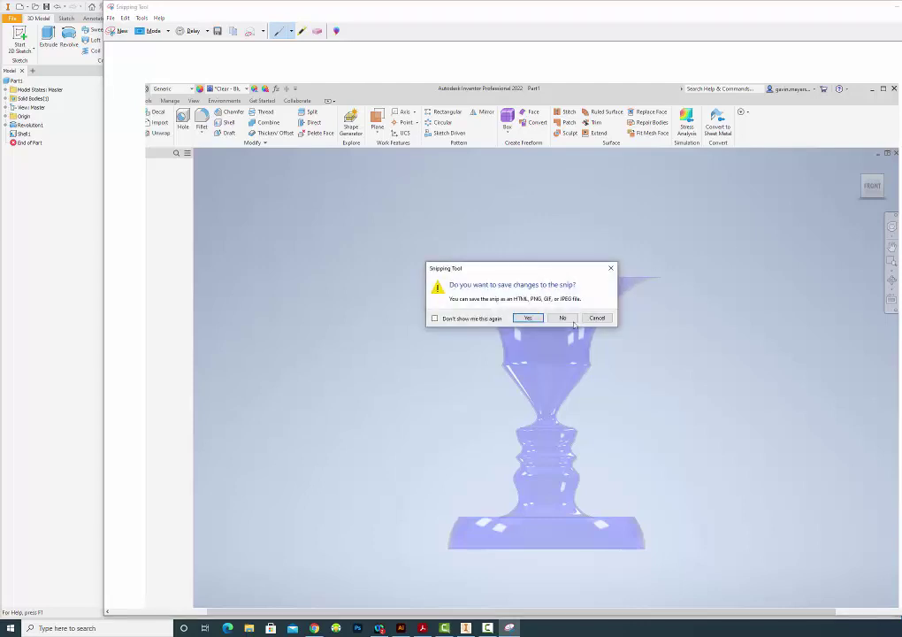
left_click(571, 321)
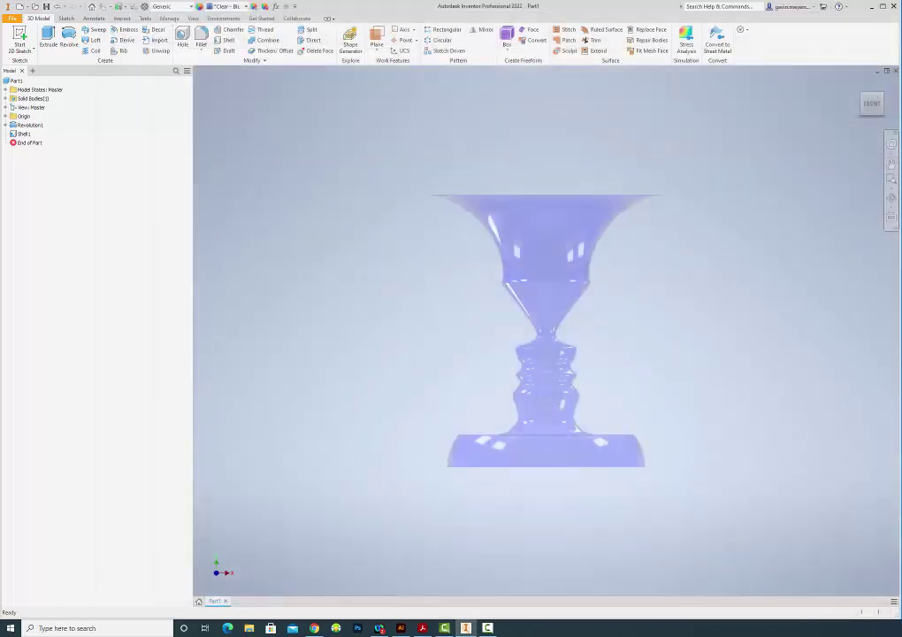